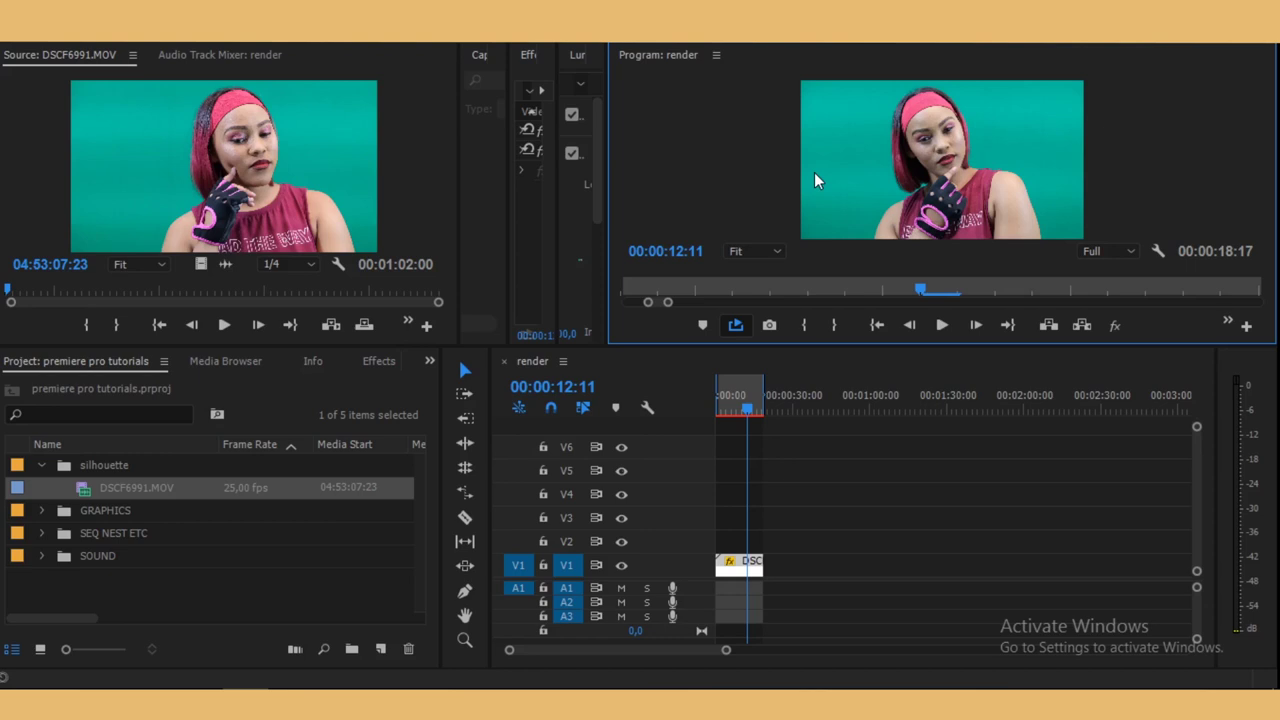
# - Fit the clip in the timeline, scrub into it, and set Program monitor resolution to 1/4
pyautogui.moveTo(726, 650); pyautogui.dragTo(612, 650)
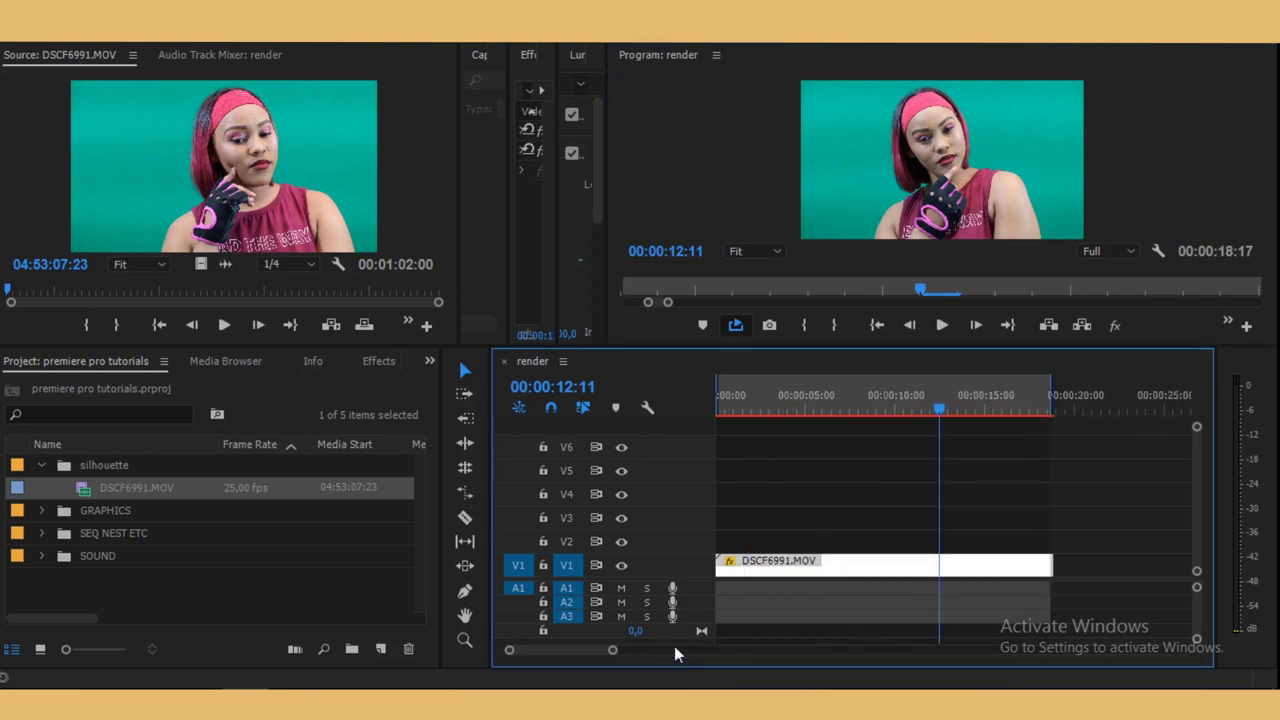
pyautogui.click(938, 418)
pyautogui.moveTo(938, 418); pyautogui.dragTo(811, 420)
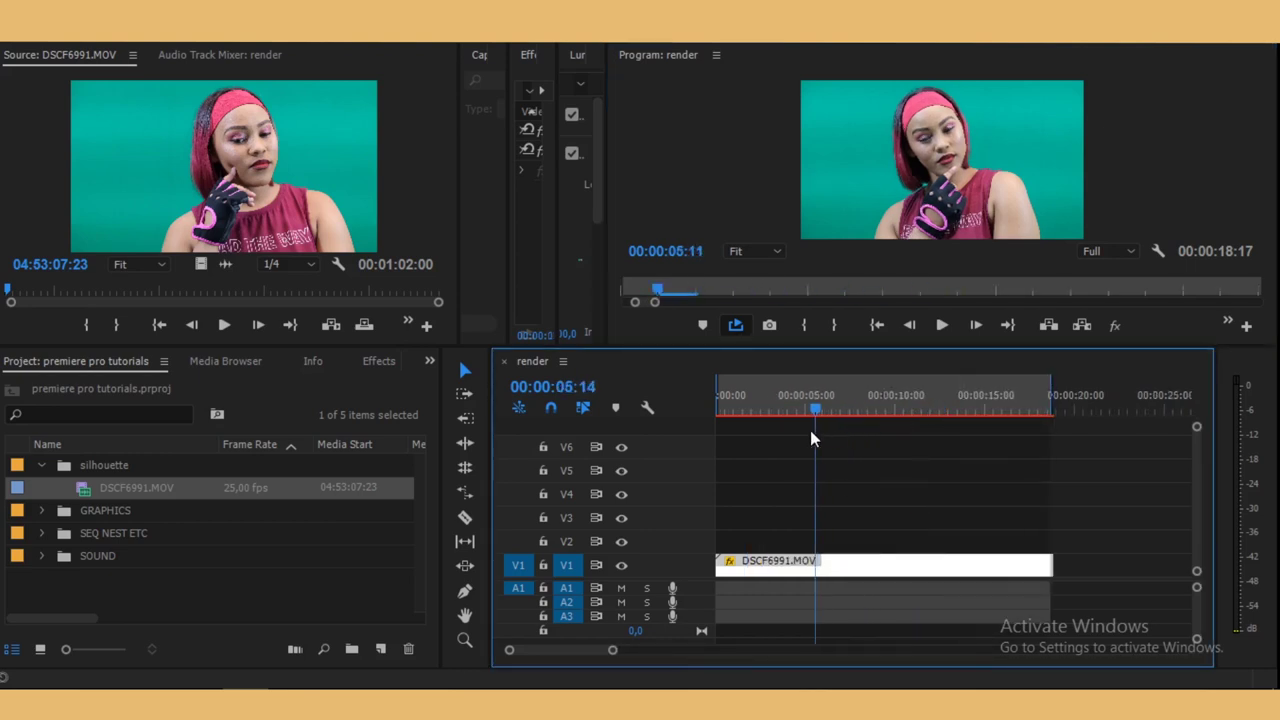
pyautogui.click(1100, 252)
pyautogui.click(1112, 313)
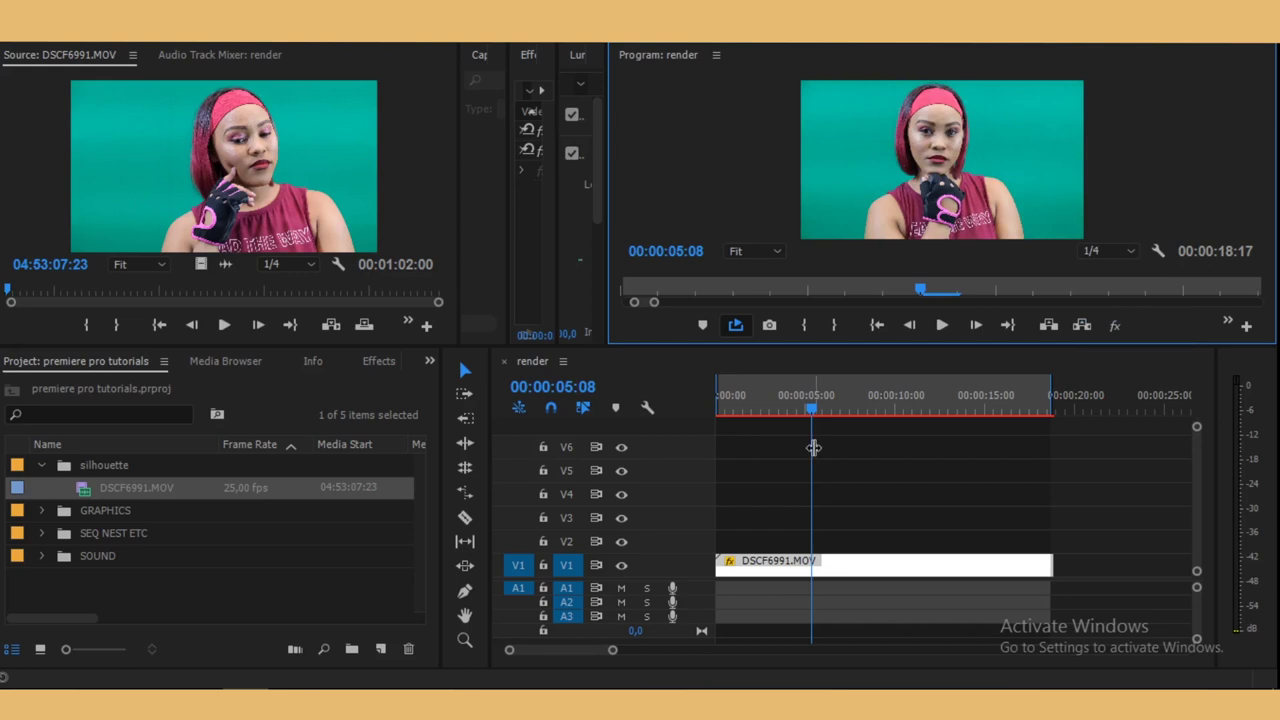
pyautogui.moveTo(811, 418); pyautogui.dragTo(720, 422)
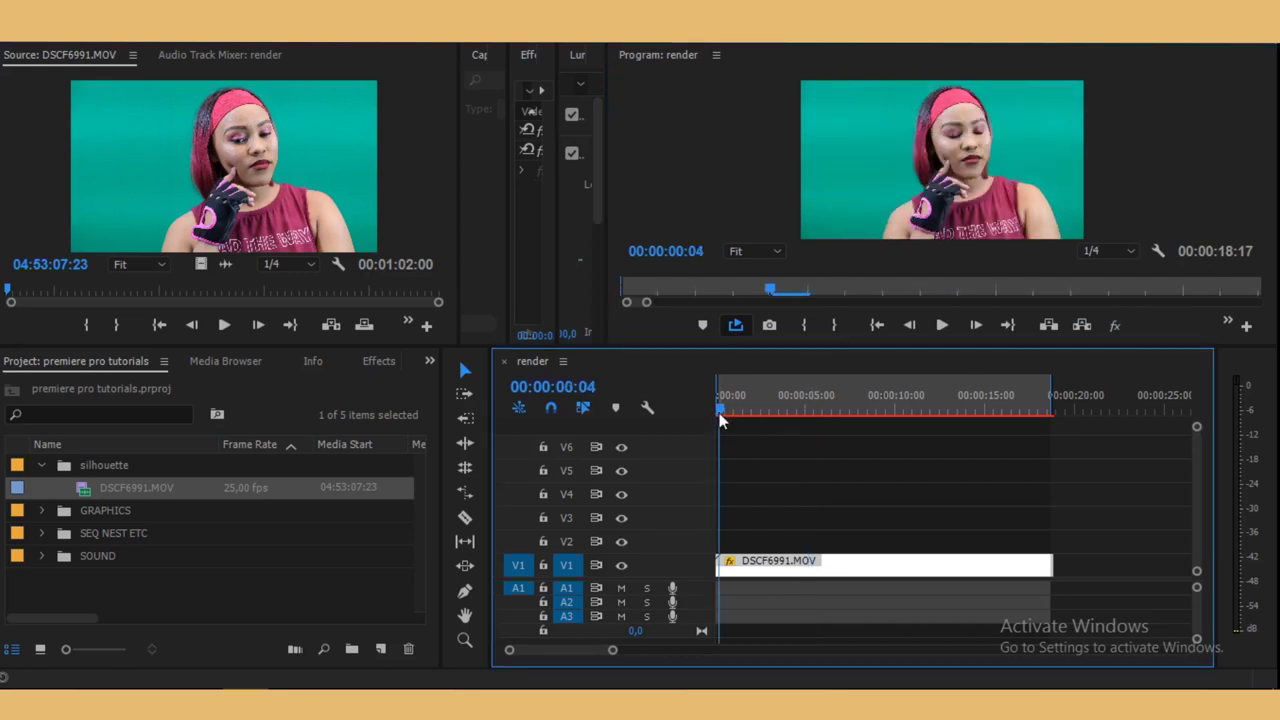
pyautogui.moveTo(722, 418); pyautogui.dragTo(728, 418)
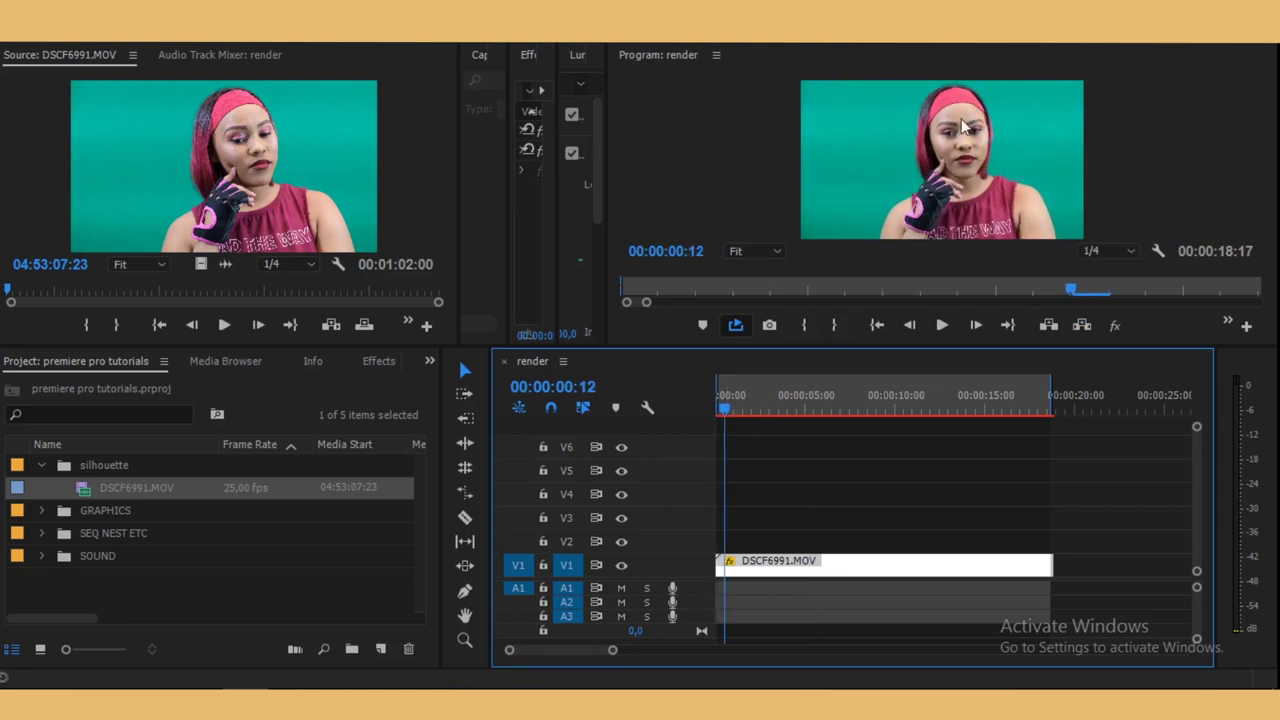
# - Search the effects for 'ultr' and apply Ultra Key to the DSCF6991.MOV clip
pyautogui.click(378, 360)
pyautogui.click(60, 385)
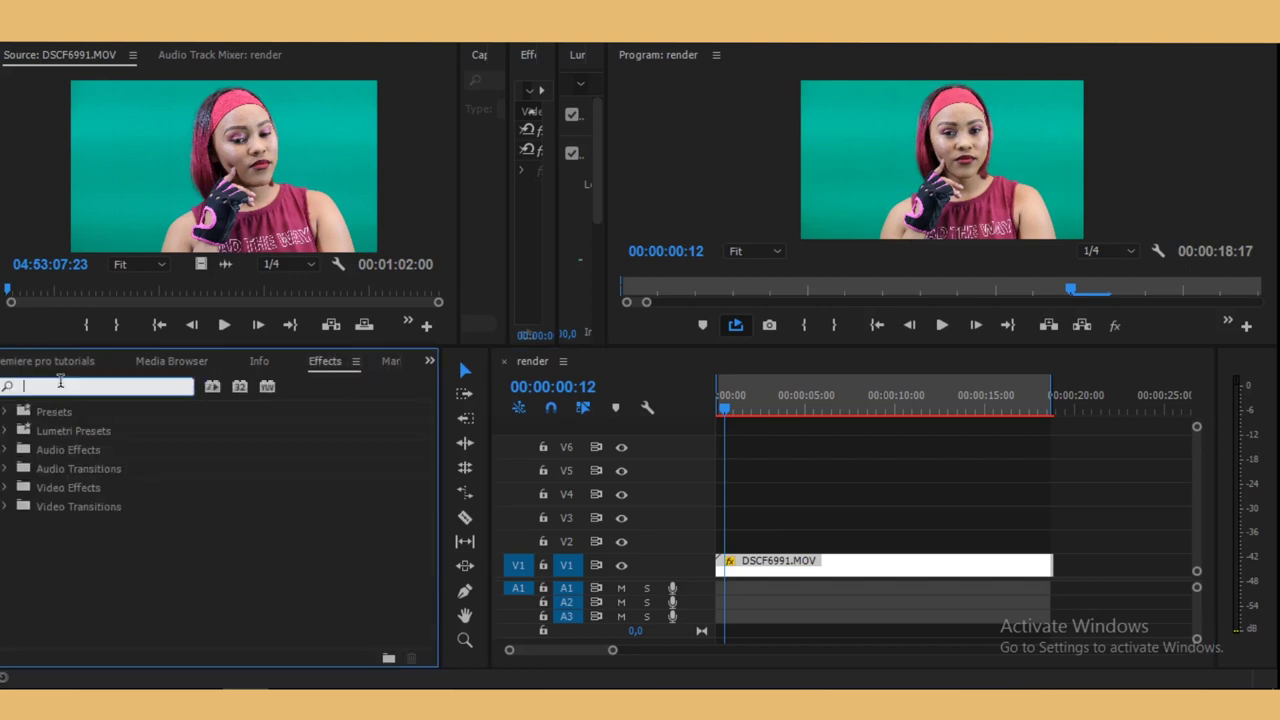
pyautogui.write('u')
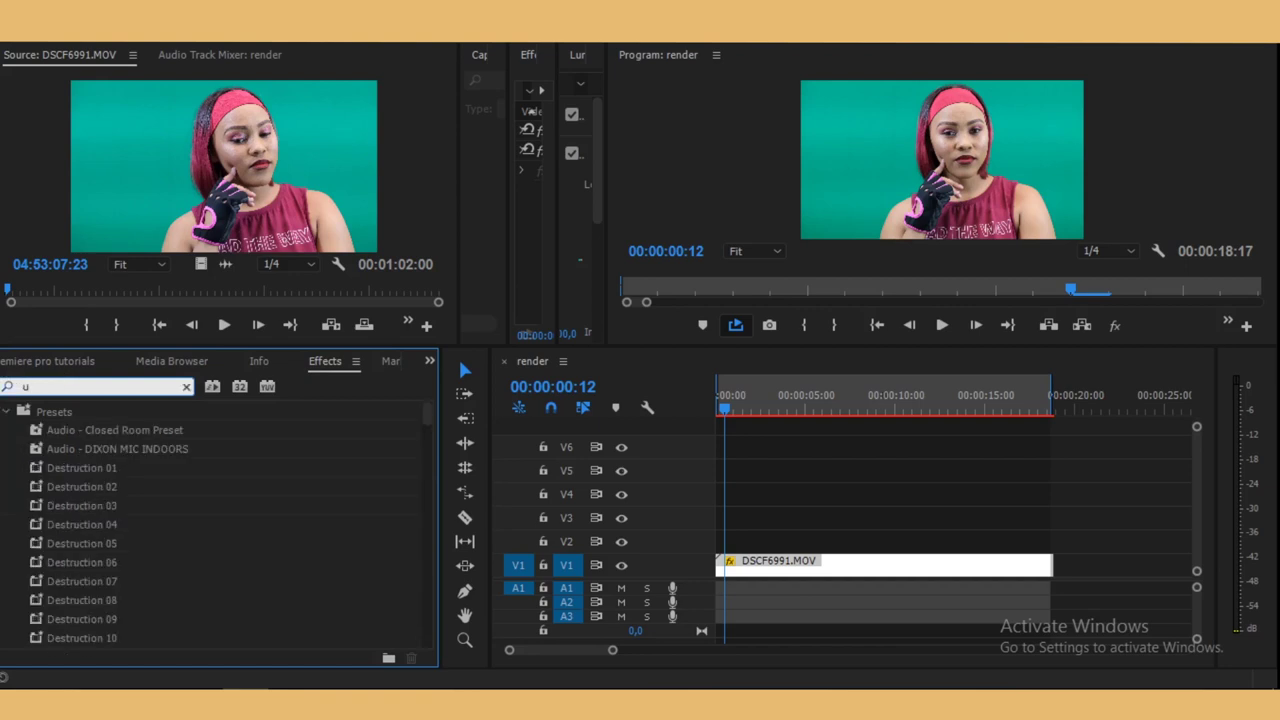
pyautogui.press('BackSpace')
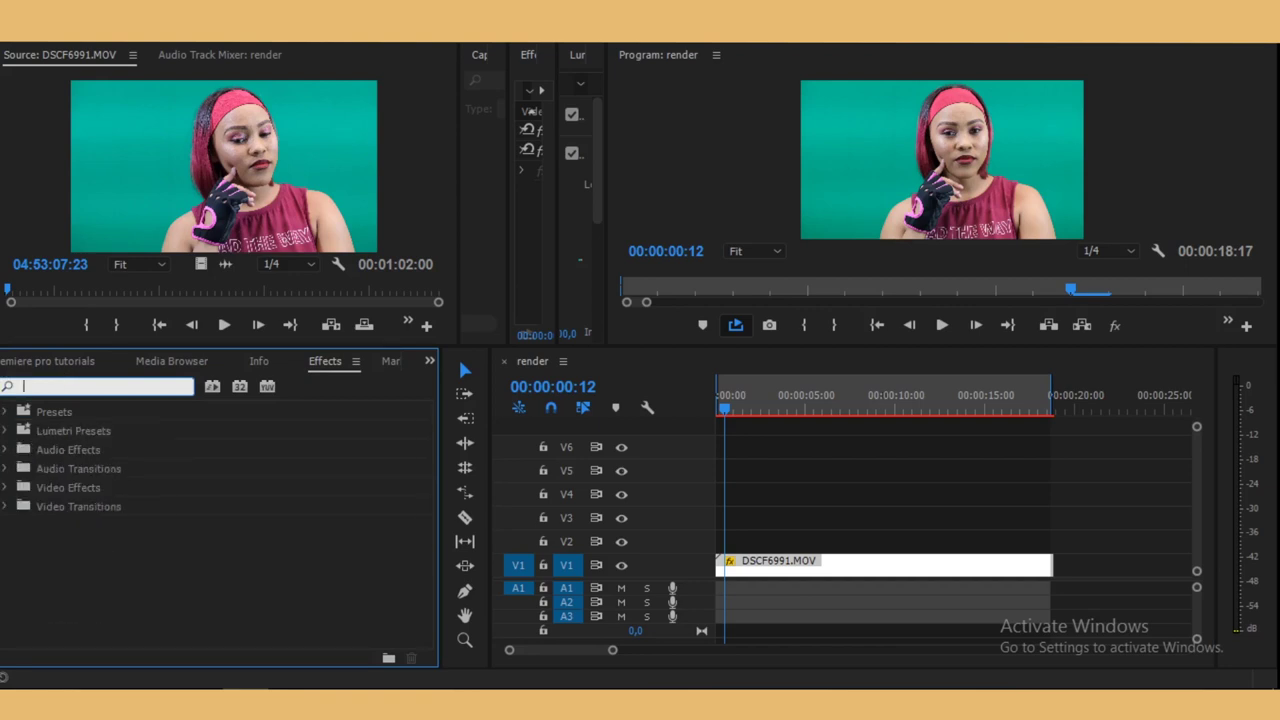
pyautogui.write('u')
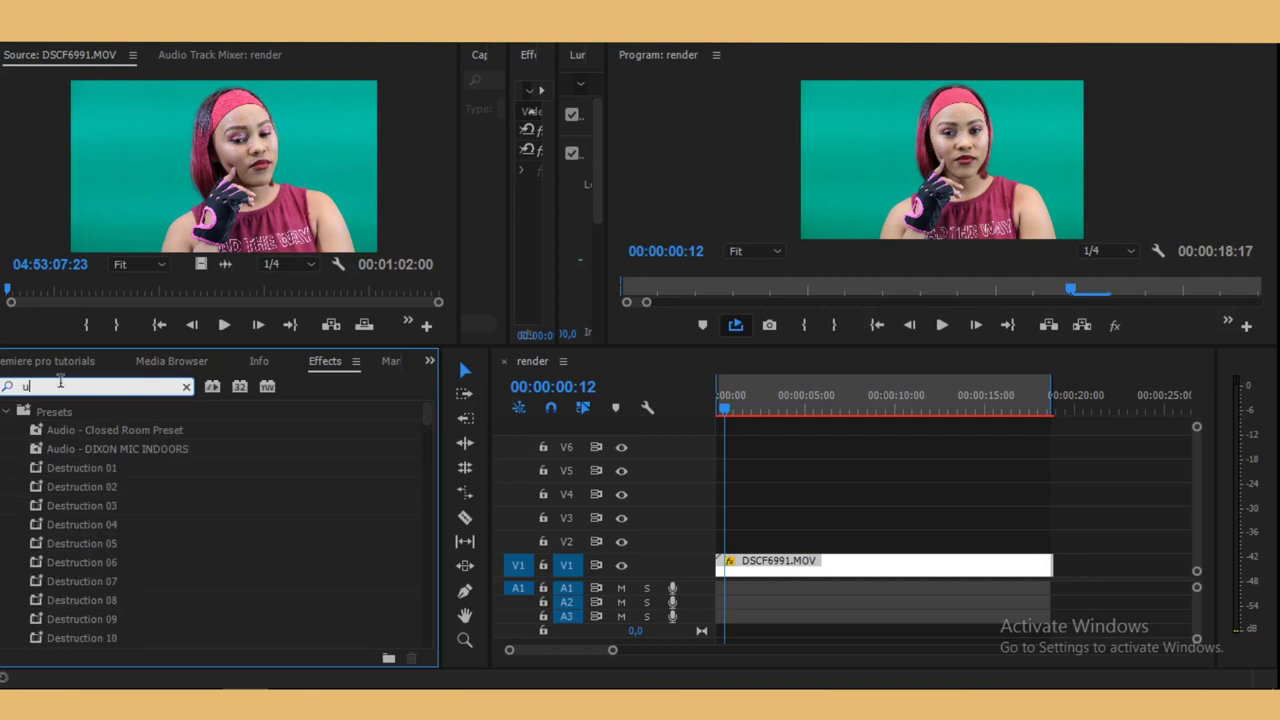
pyautogui.write('ltr')
pyautogui.moveTo(150, 522); pyautogui.dragTo(826, 570)
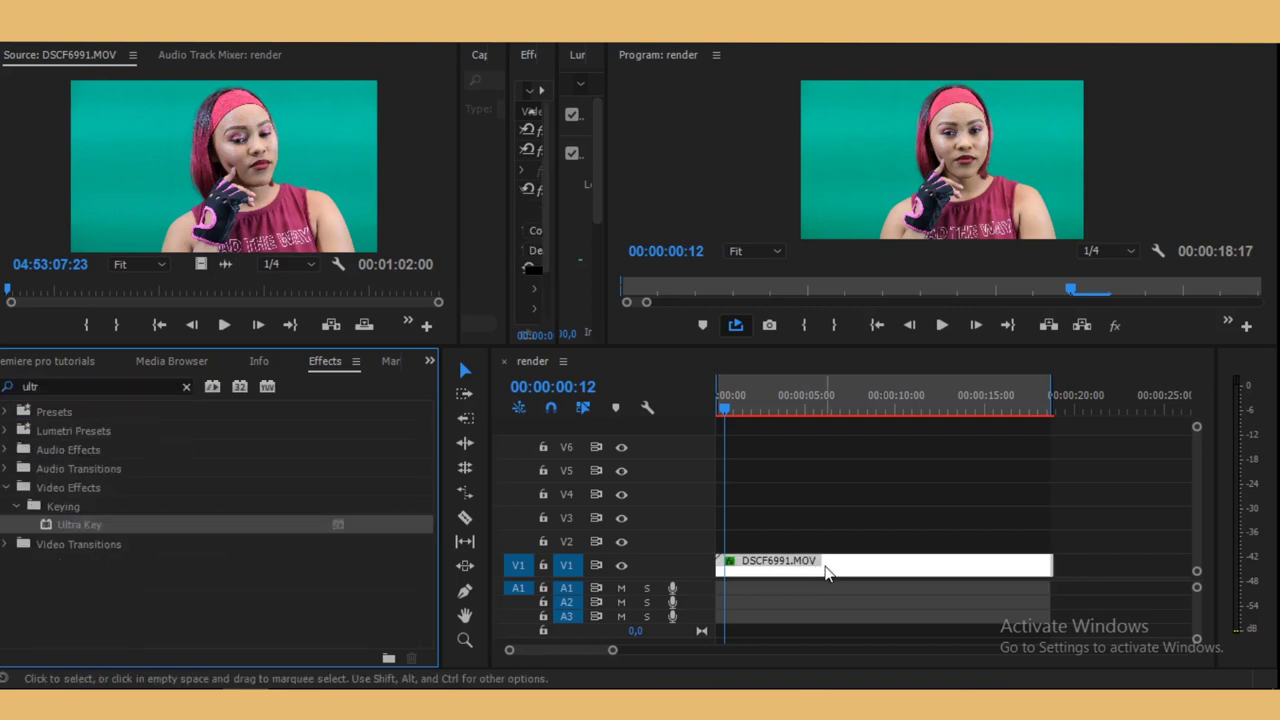
# - Save the project and sample the teal-green background as the Ultra Key colour
pyautogui.click(517, 234)
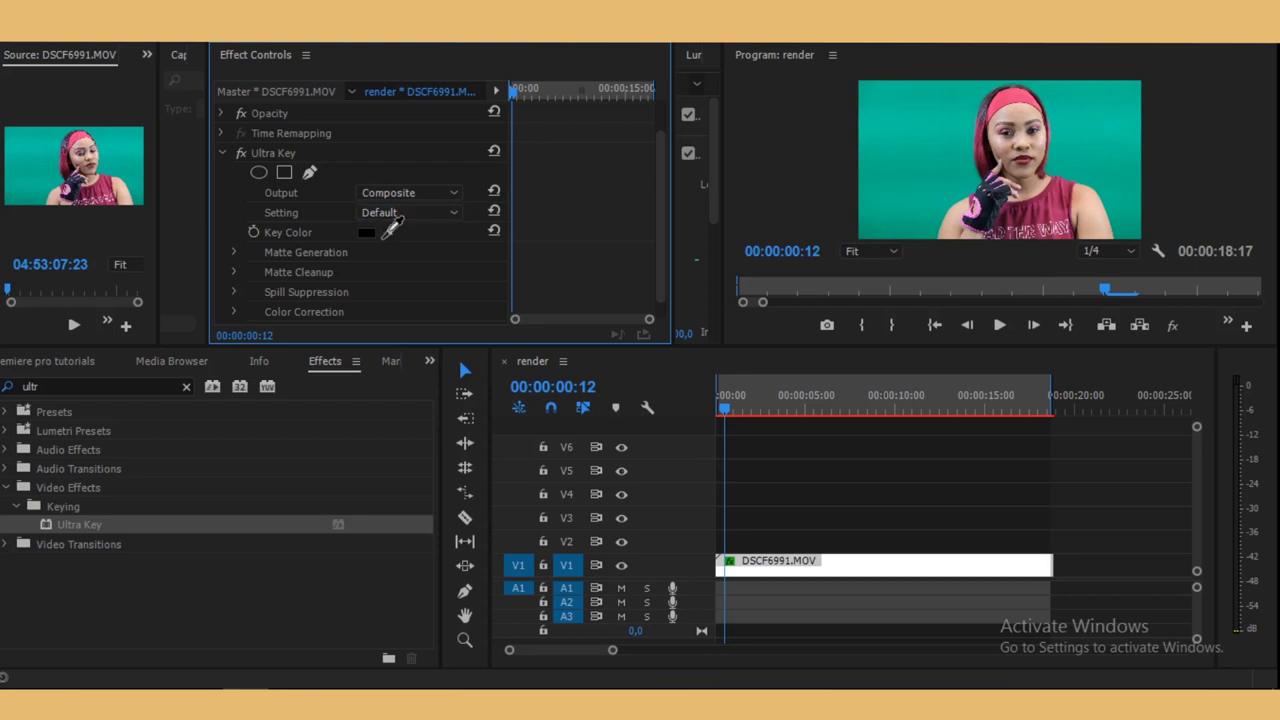
pyautogui.hotkey('ctrl', 's')
pyautogui.moveTo(390, 230); pyautogui.dragTo(954, 185)
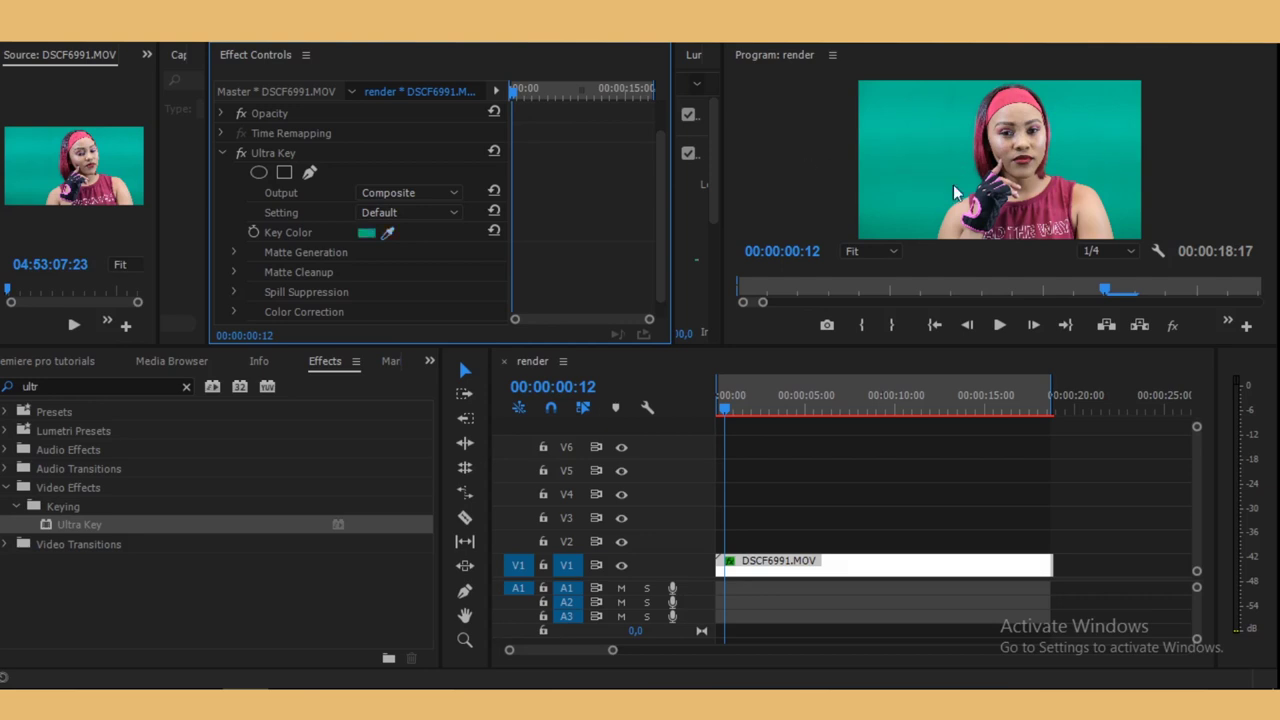
# - Set Ultra Key Output to Alpha Channel and Setting to Aggressive
pyautogui.click(412, 192)
pyautogui.click(410, 233)
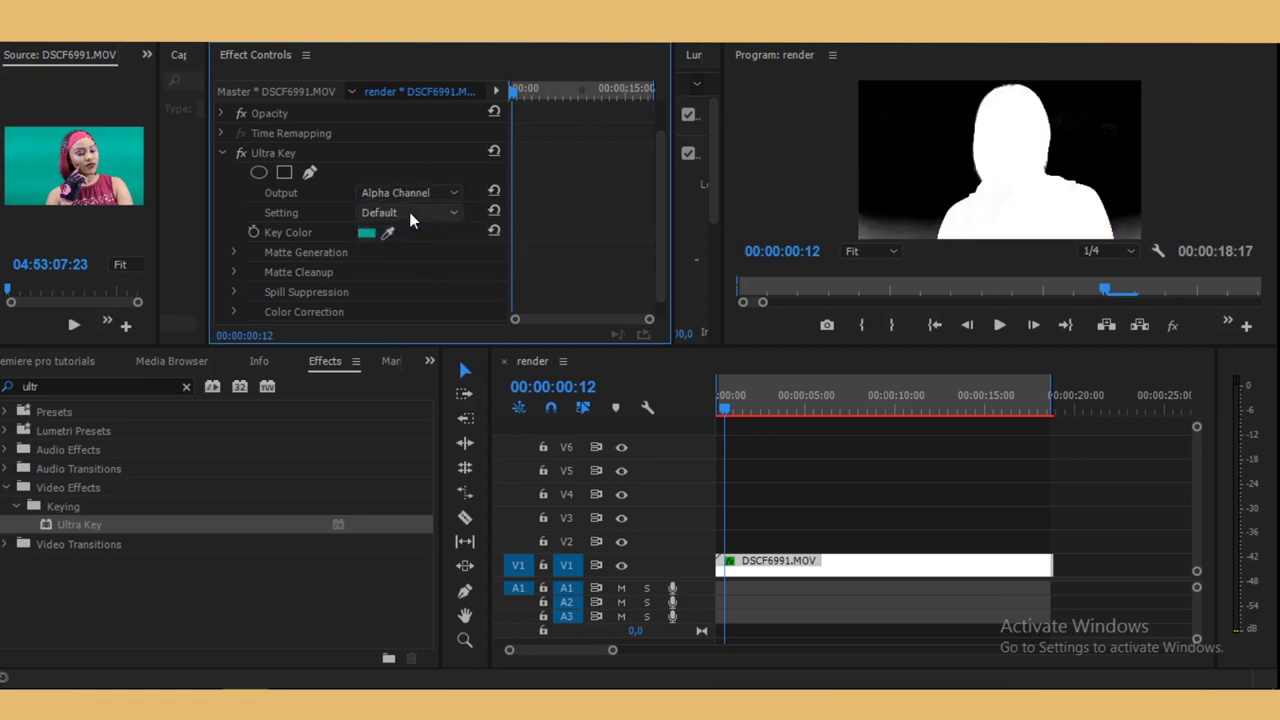
pyautogui.click(400, 212)
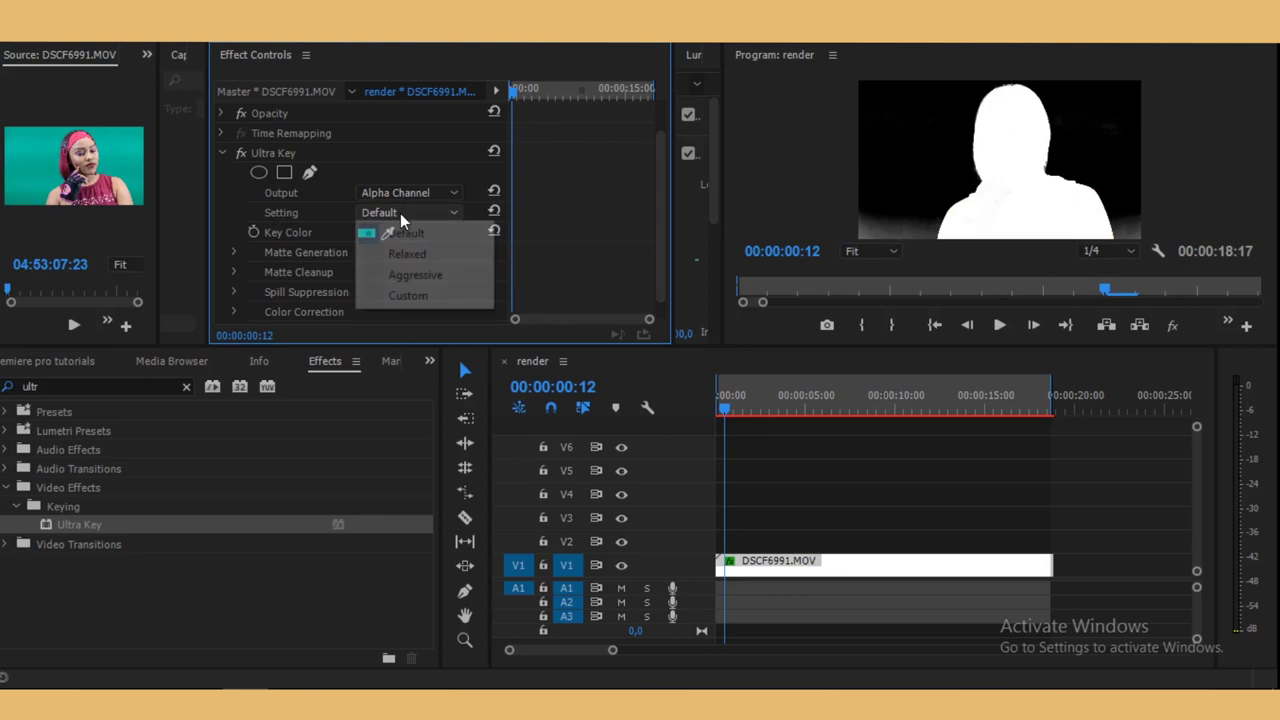
pyautogui.click(412, 275)
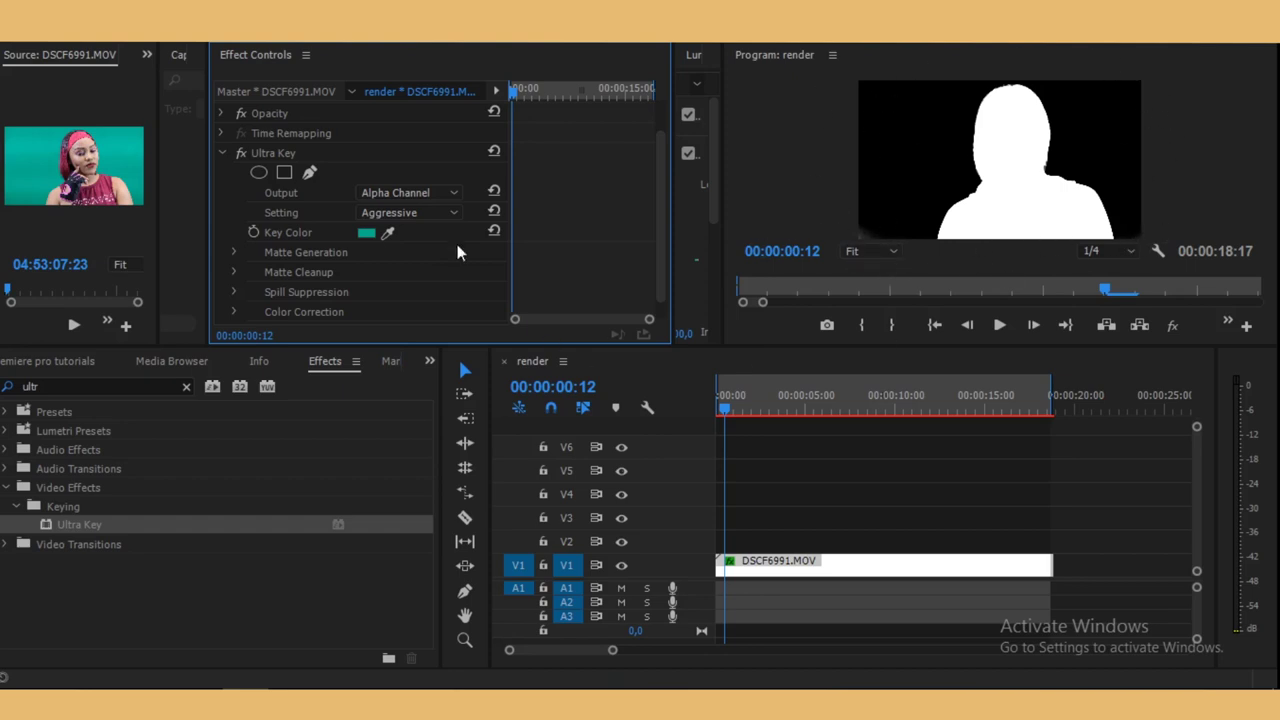
# - In Matte Generation, set Highlight to 0 and lower Shadow from 55 to 37
pyautogui.click(233, 254)
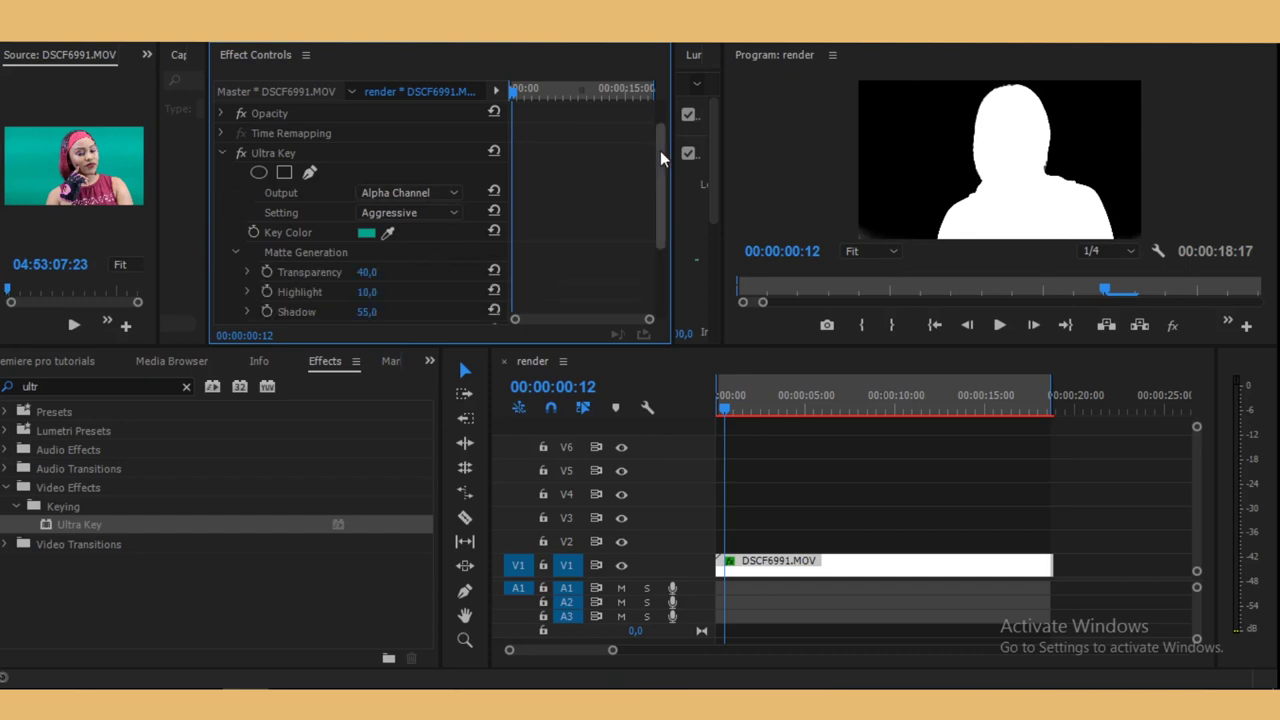
pyautogui.moveTo(660, 158); pyautogui.dragTo(660, 197)
pyautogui.click(370, 222)
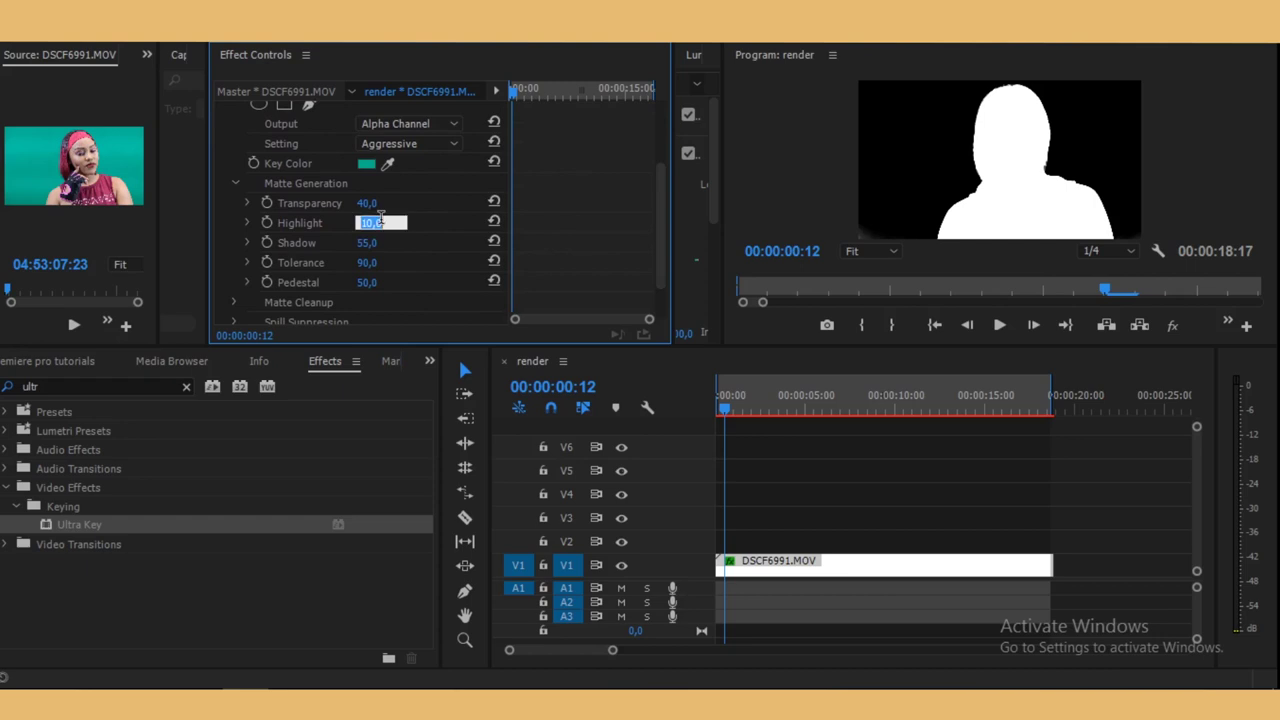
pyautogui.write('0')
pyautogui.press('Return')
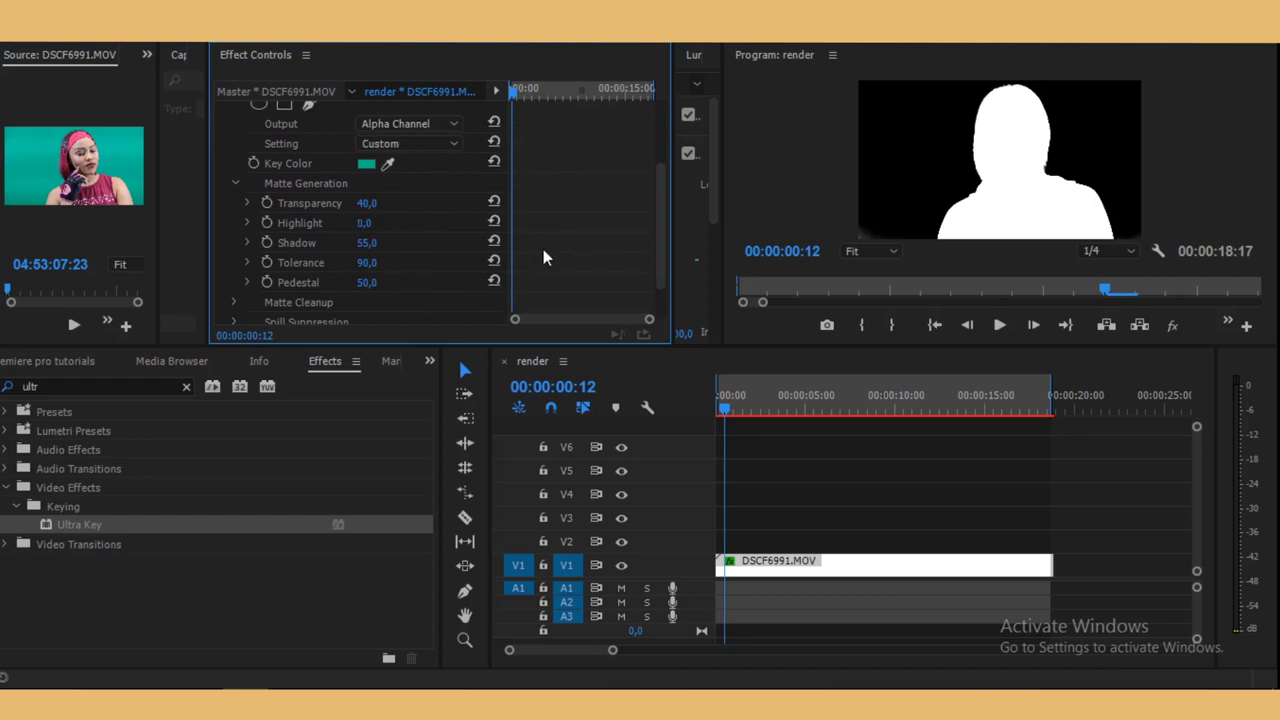
pyautogui.scroll(-1, 607, 231)
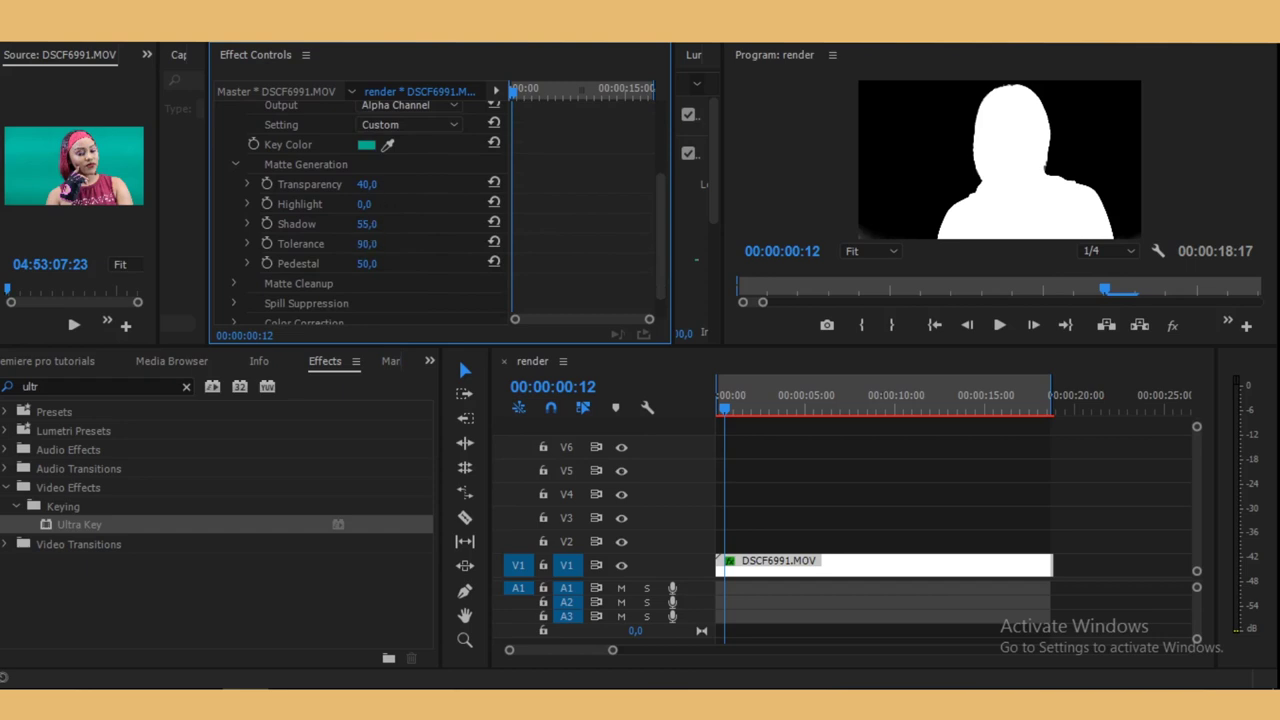
pyautogui.moveTo(367, 224); pyautogui.dragTo(349, 224)
pyautogui.moveTo(659, 192); pyautogui.dragTo(651, 280)
# - Return Output to Composite and set Matte Cleanup Choke 15 and Soften 14
pyautogui.click(422, 220)
pyautogui.click(418, 240)
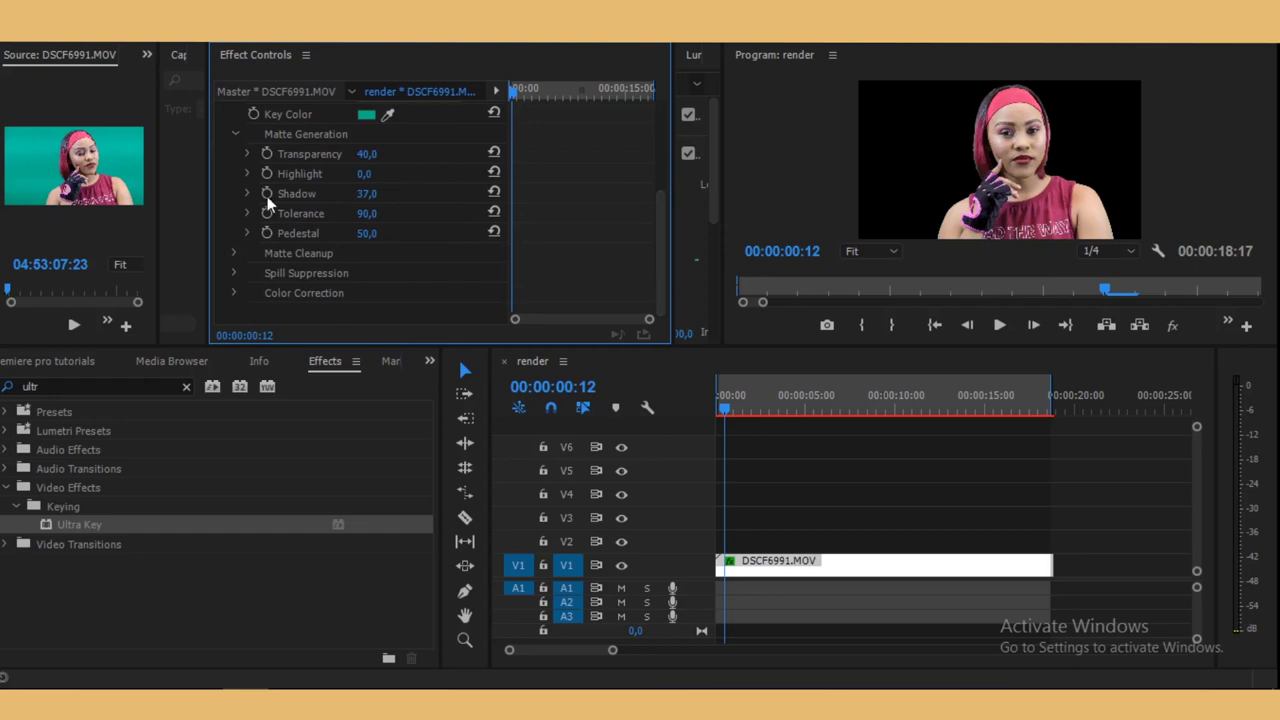
pyautogui.click(233, 253)
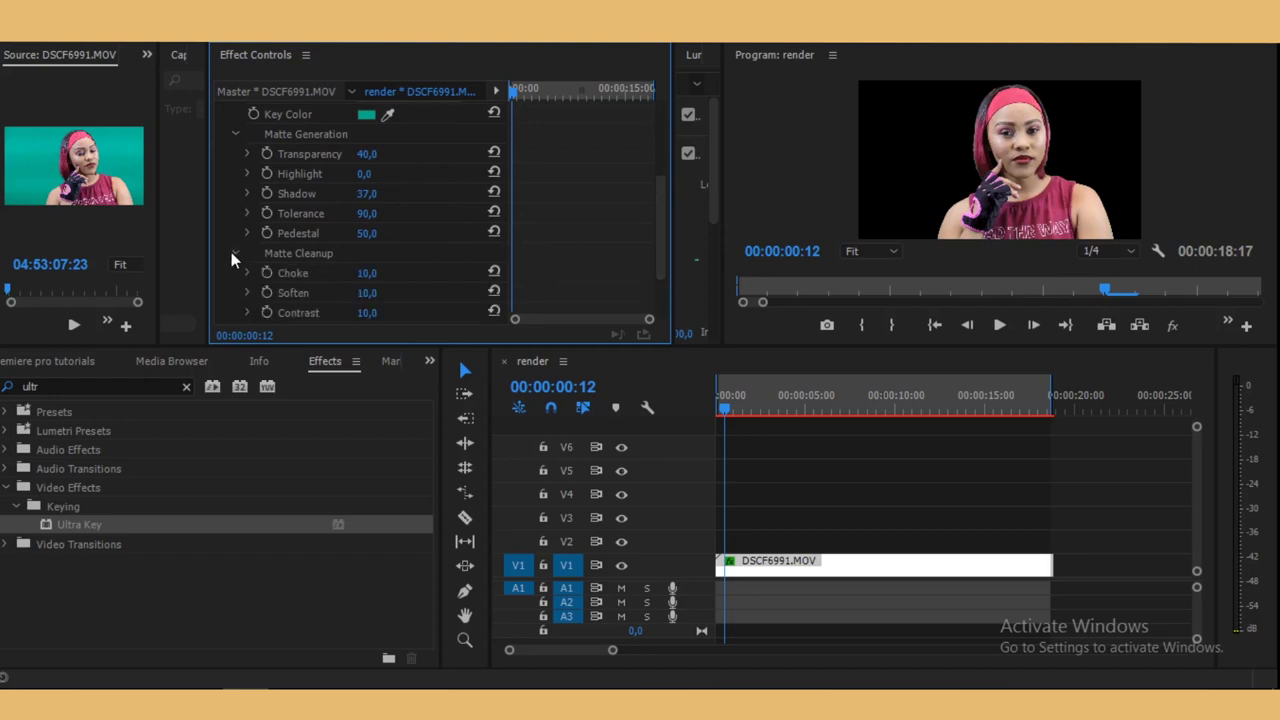
pyautogui.click(368, 273)
pyautogui.write('15')
pyautogui.press('Return')
pyautogui.click(369, 293)
pyautogui.write('14')
pyautogui.press('Return')
pyautogui.moveTo(661, 202); pyautogui.dragTo(656, 252)
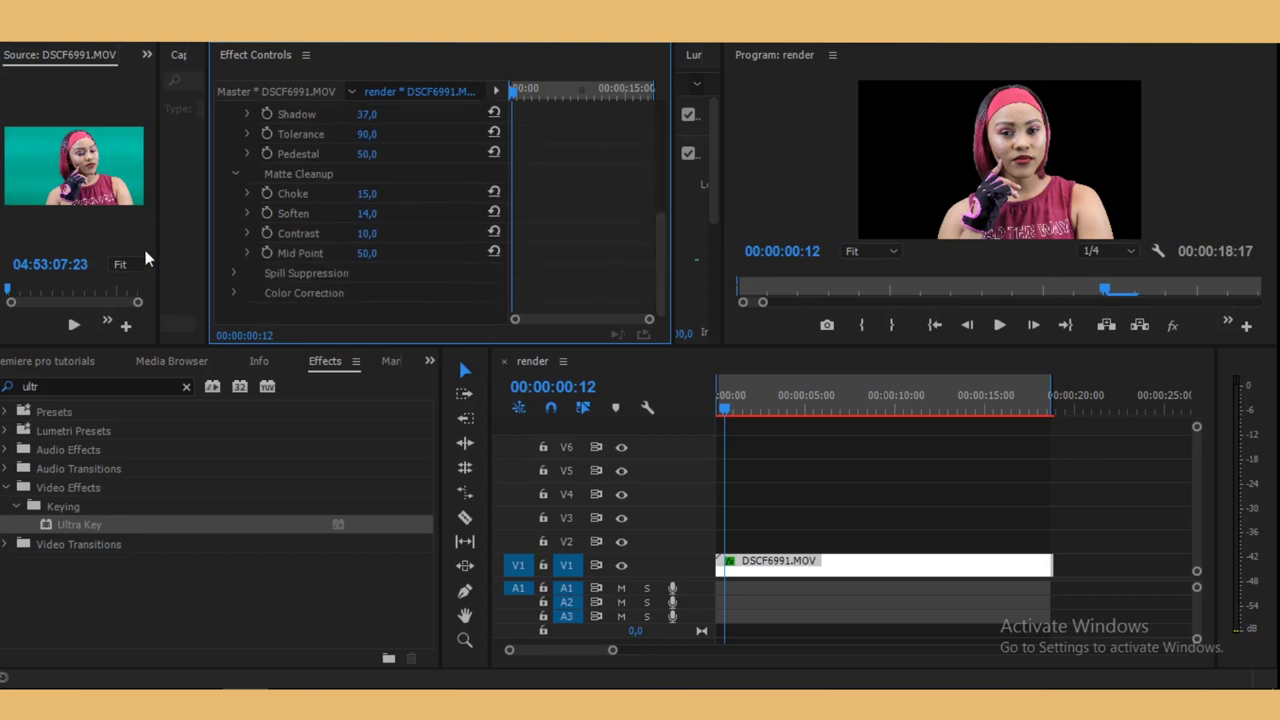
# - Set Spill Suppression Desaturate to 63
pyautogui.click(231, 273)
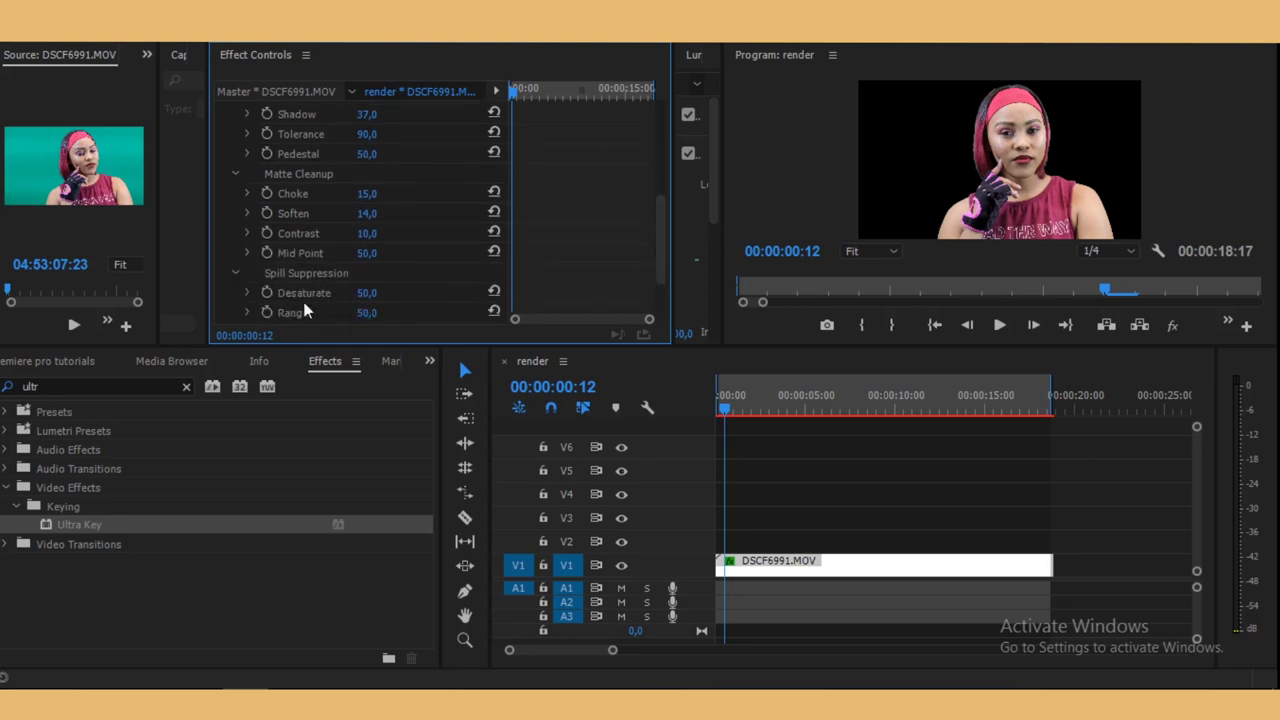
pyautogui.click(367, 293)
pyautogui.write('63')
pyautogui.press('Return')
pyautogui.moveTo(659, 216); pyautogui.dragTo(661, 272)
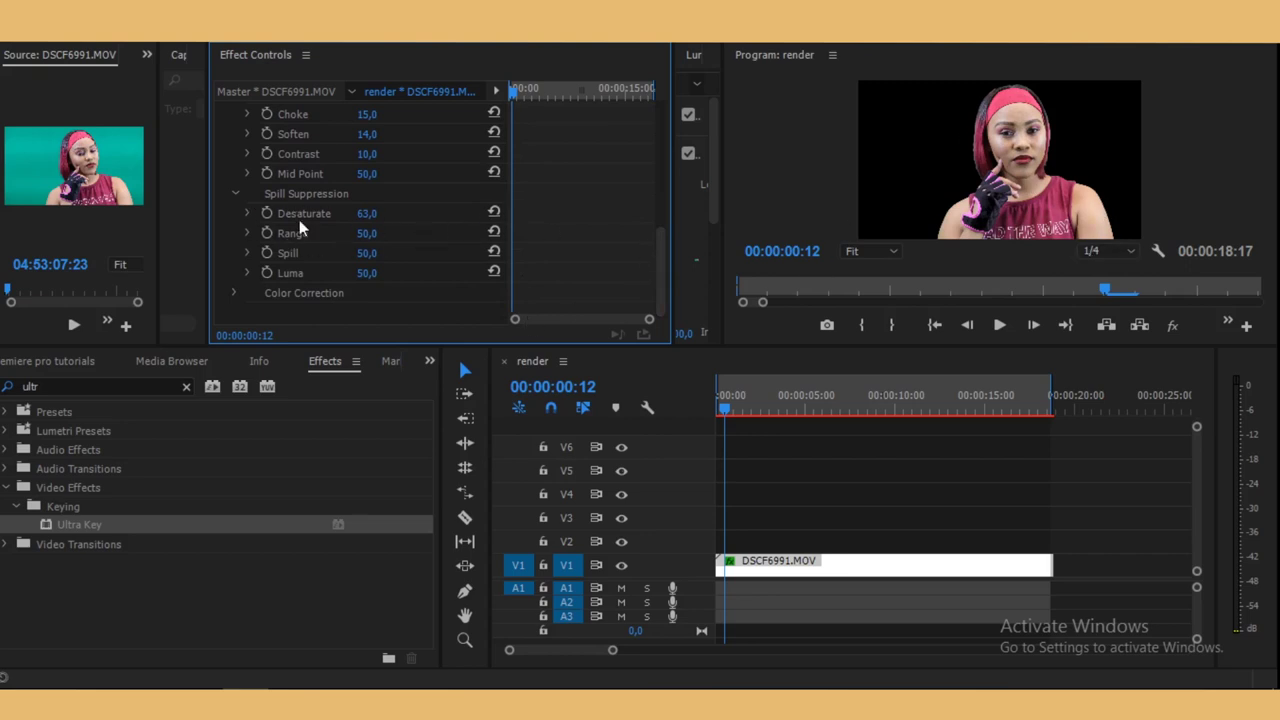
# - Collapse Matte Cleanup, Spill Suppression, Matte Generation and the whole Ultra Key effect
pyautogui.click(233, 193)
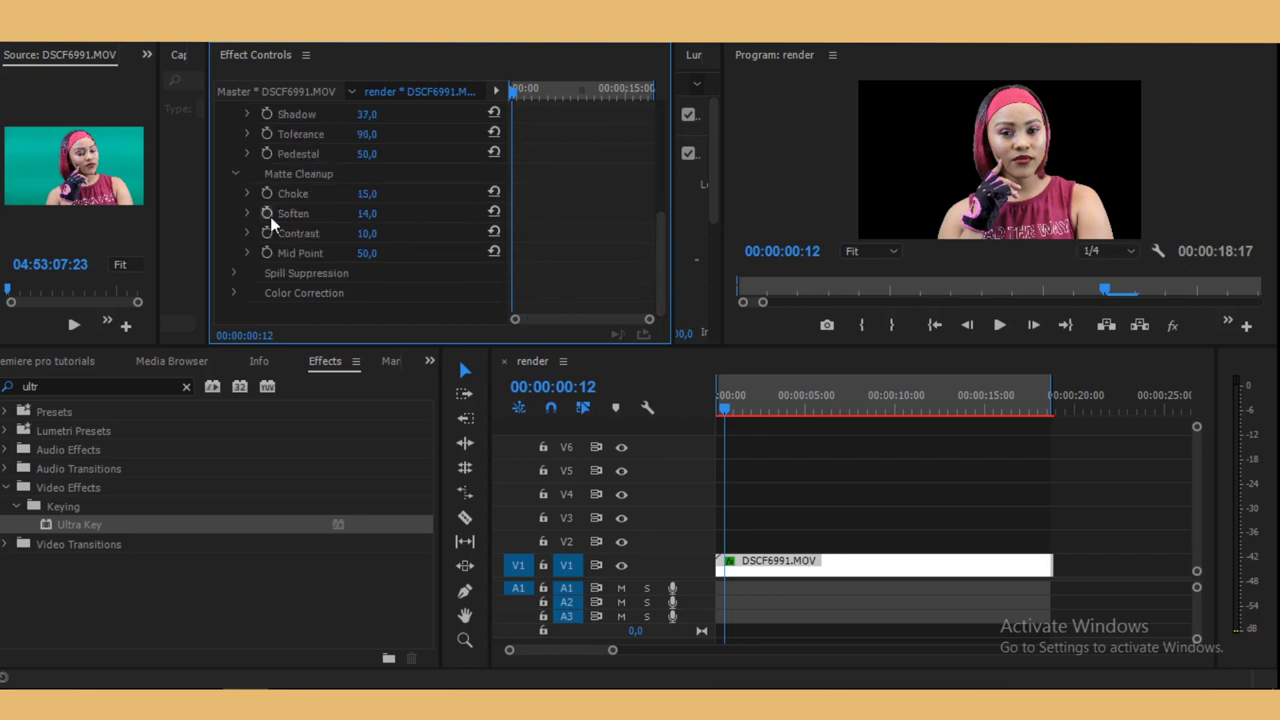
pyautogui.click(234, 172)
pyautogui.click(236, 134)
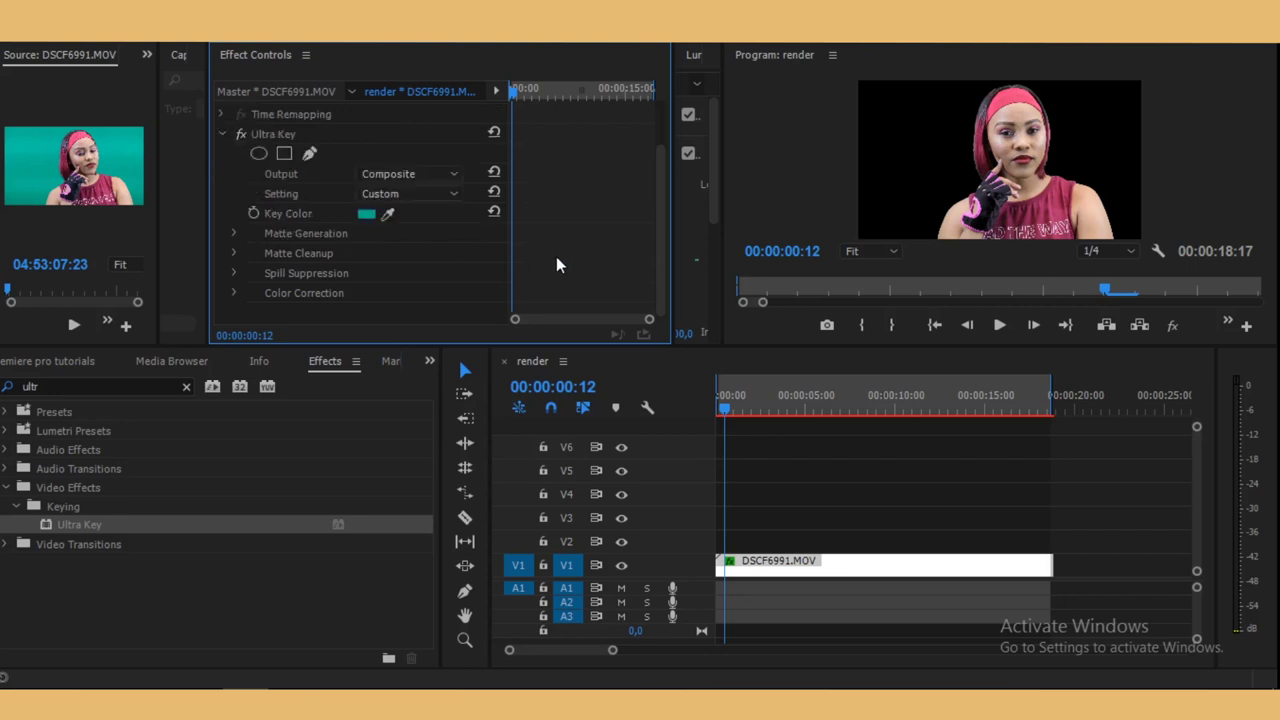
pyautogui.moveTo(661, 239); pyautogui.dragTo(654, 218)
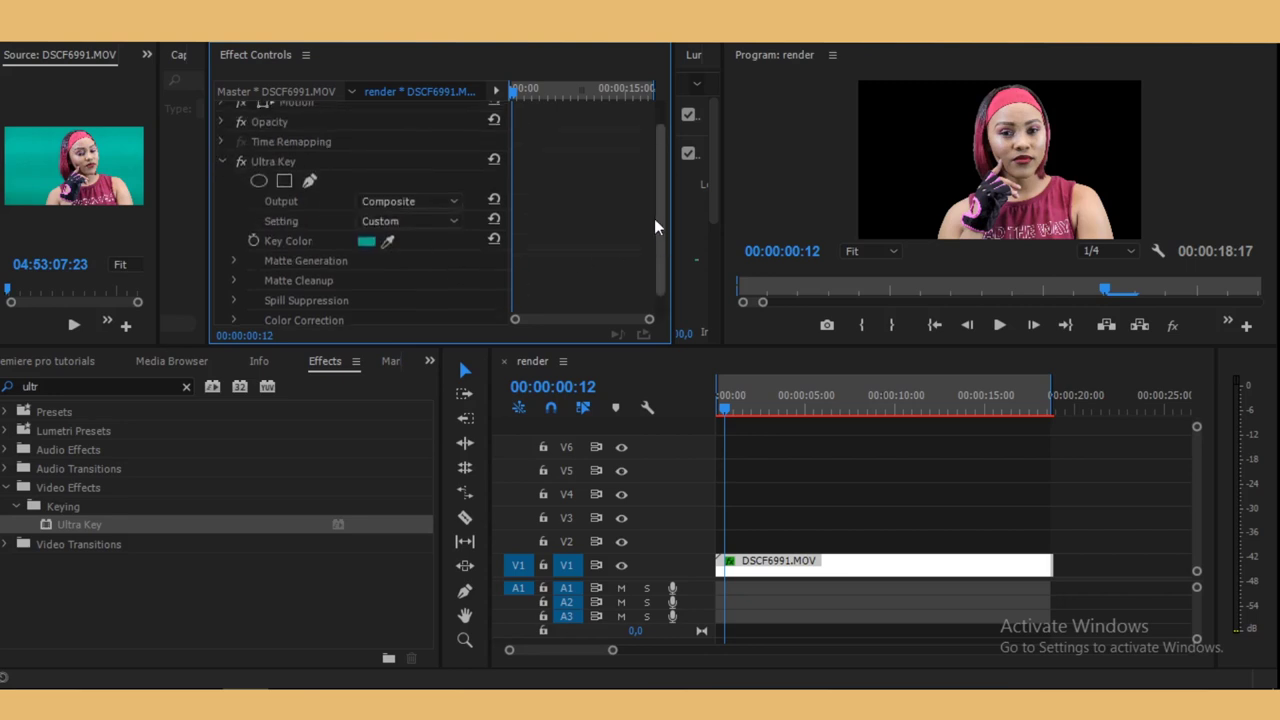
pyautogui.click(221, 162)
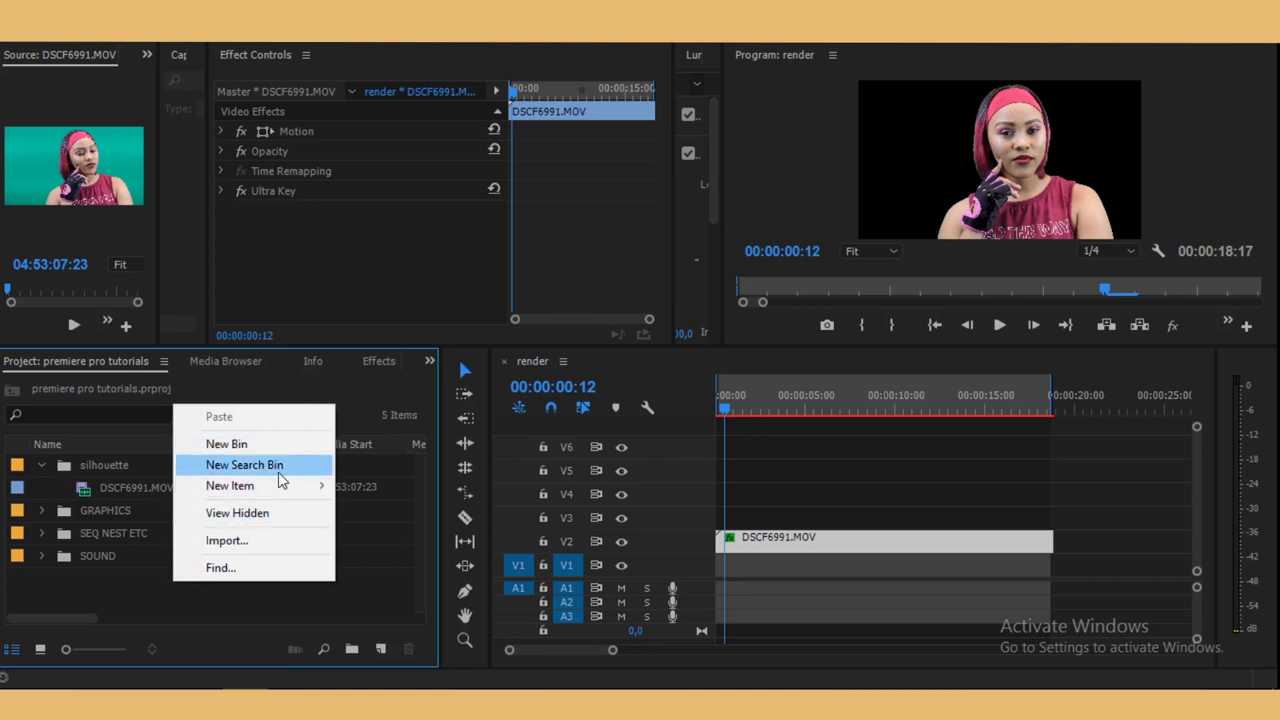
# - Start a new Color Matte from the Project panel with 1920x1080, 25 fps settings
pyautogui.click(210, 608)
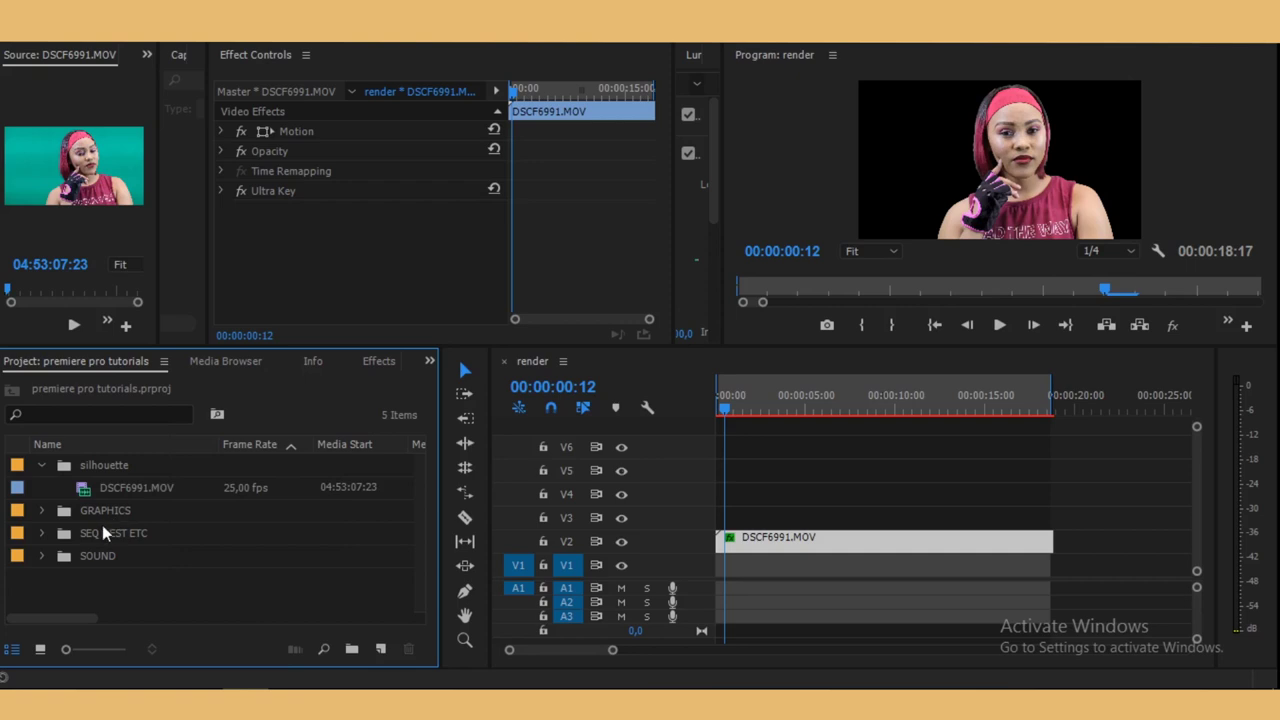
pyautogui.rightClick(188, 588)
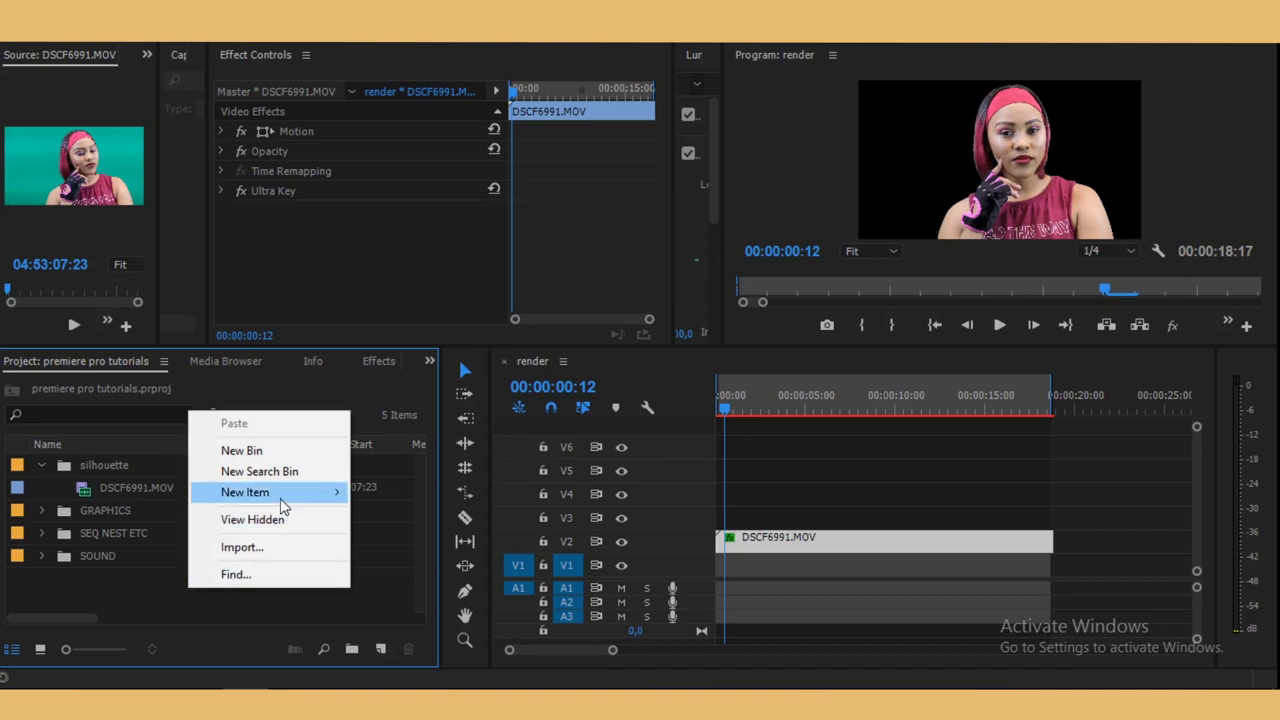
pyautogui.moveTo(280, 498)
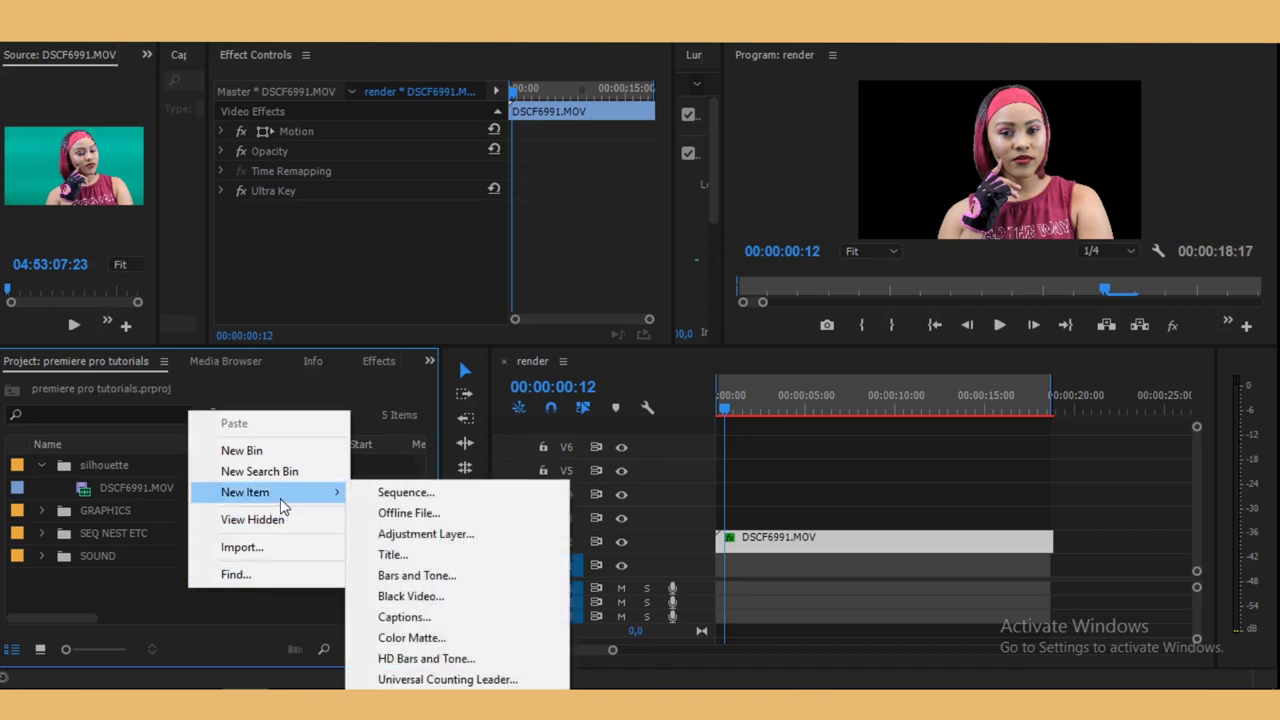
pyautogui.click(405, 641)
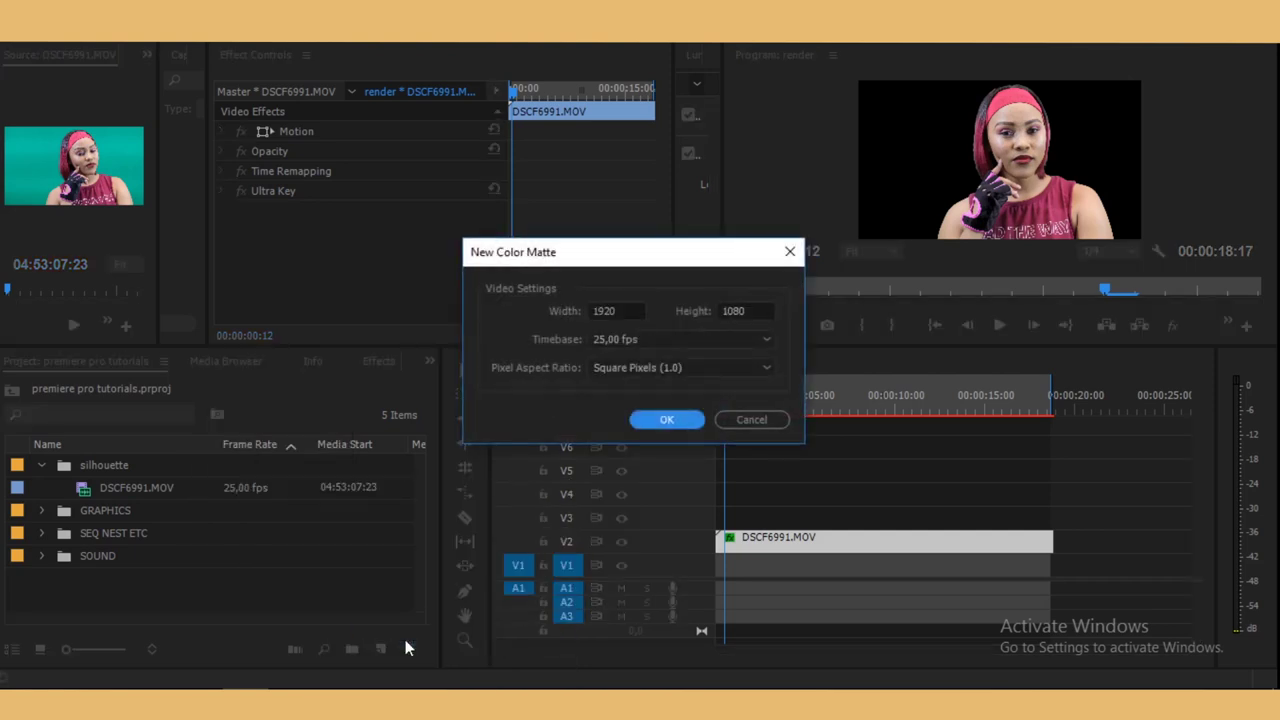
pyautogui.click(662, 420)
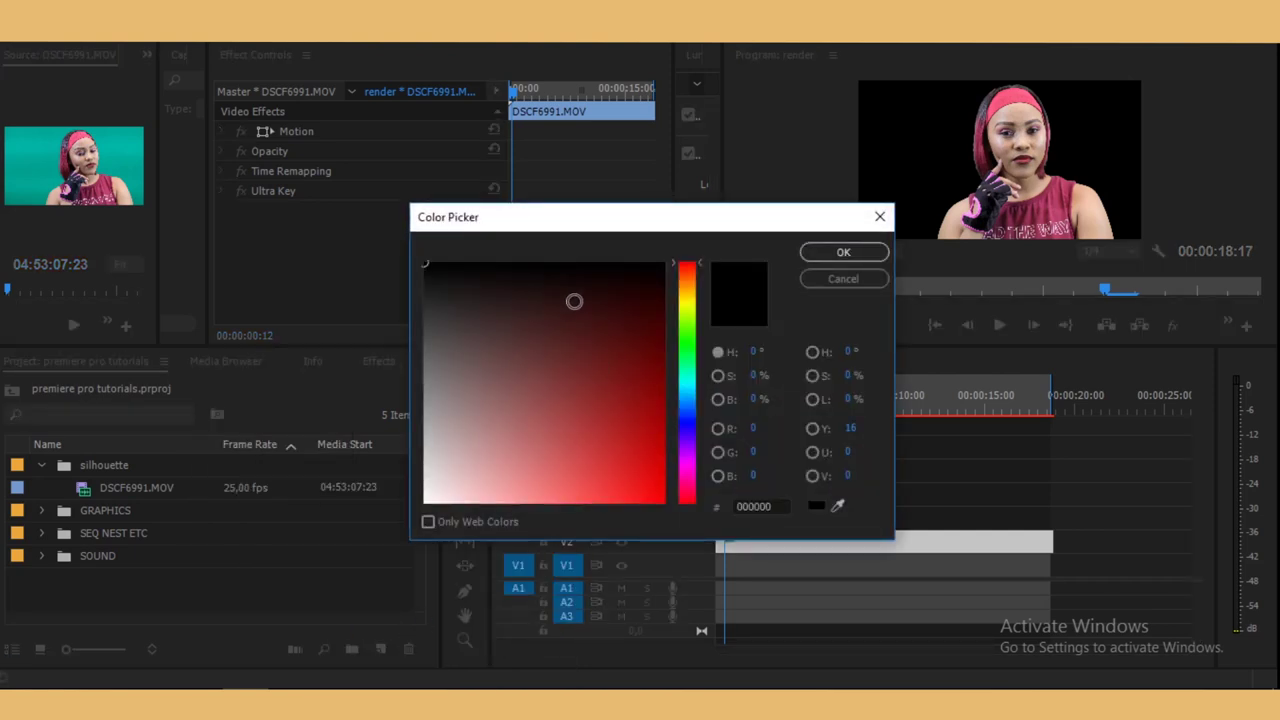
# - Choose purple 89149A for the matte and keep the name Color Matte
pyautogui.click(688, 458)
pyautogui.click(637, 354)
pyautogui.click(633, 407)
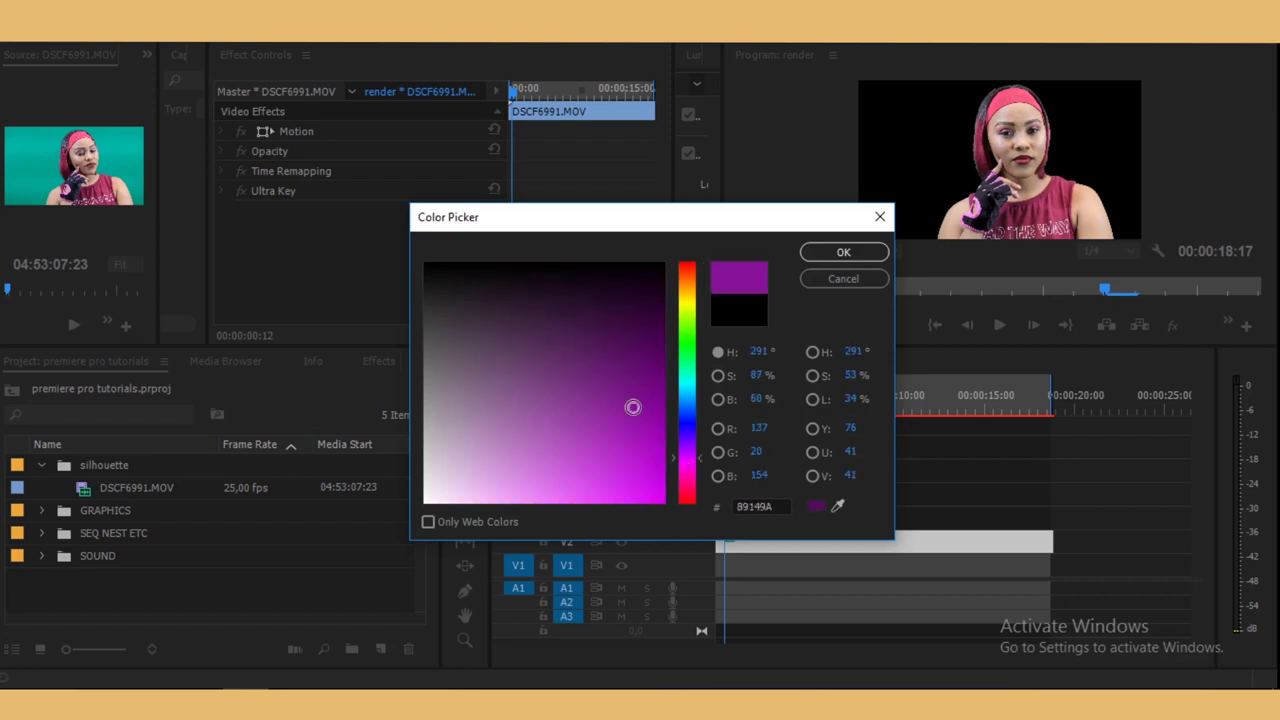
pyautogui.click(816, 252)
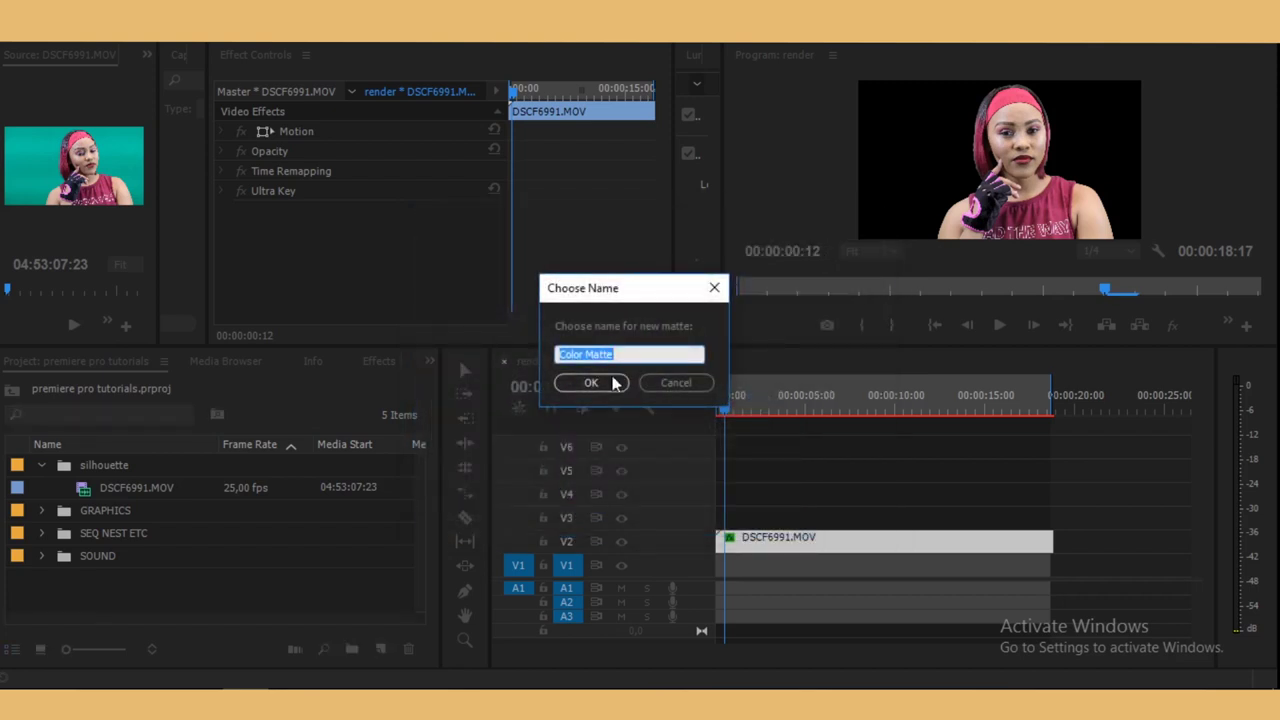
pyautogui.click(588, 383)
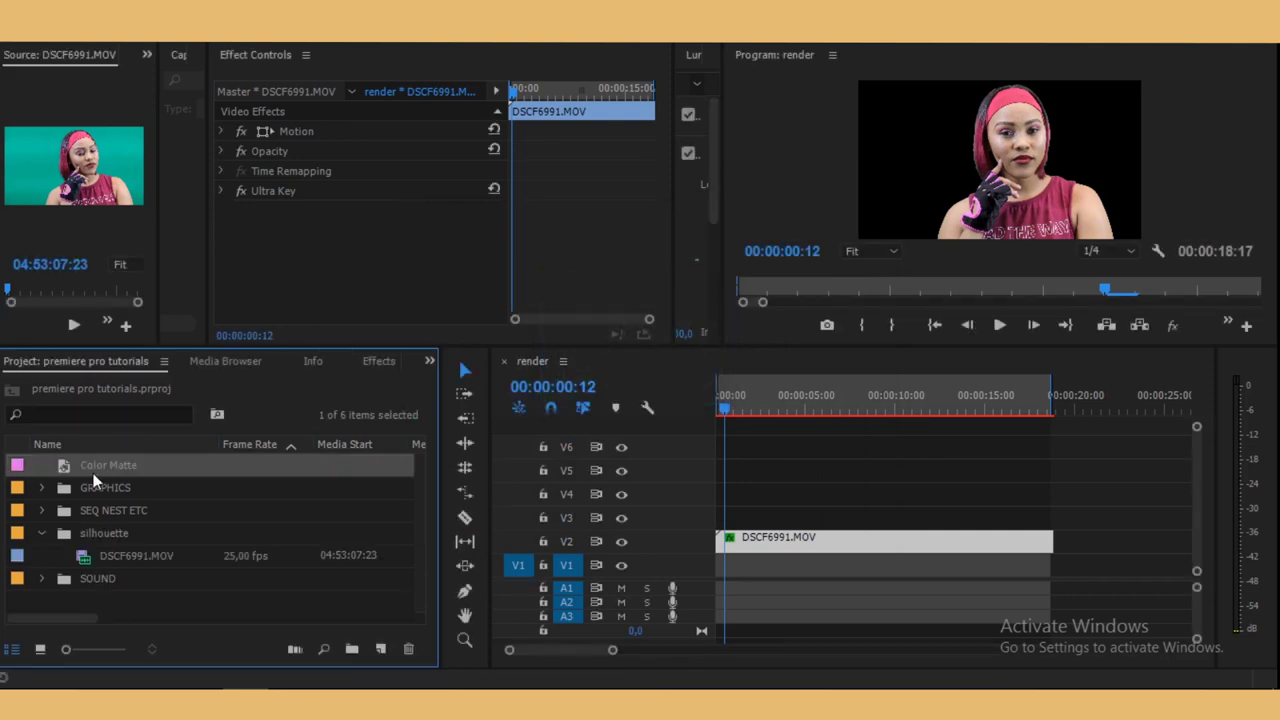
# - Place Color Matte on V1 beneath DSCF6991.MOV, then select the video clip and list hidden panels
pyautogui.moveTo(77, 472); pyautogui.dragTo(1062, 572)
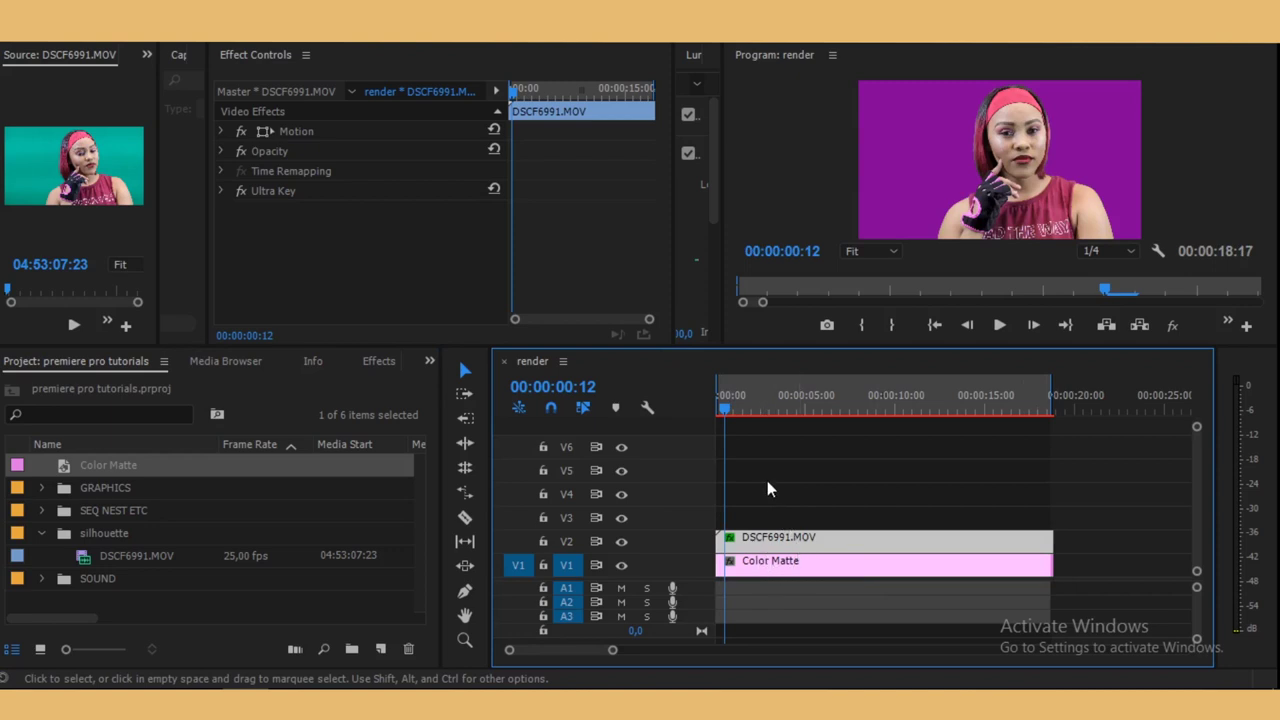
pyautogui.click(780, 566)
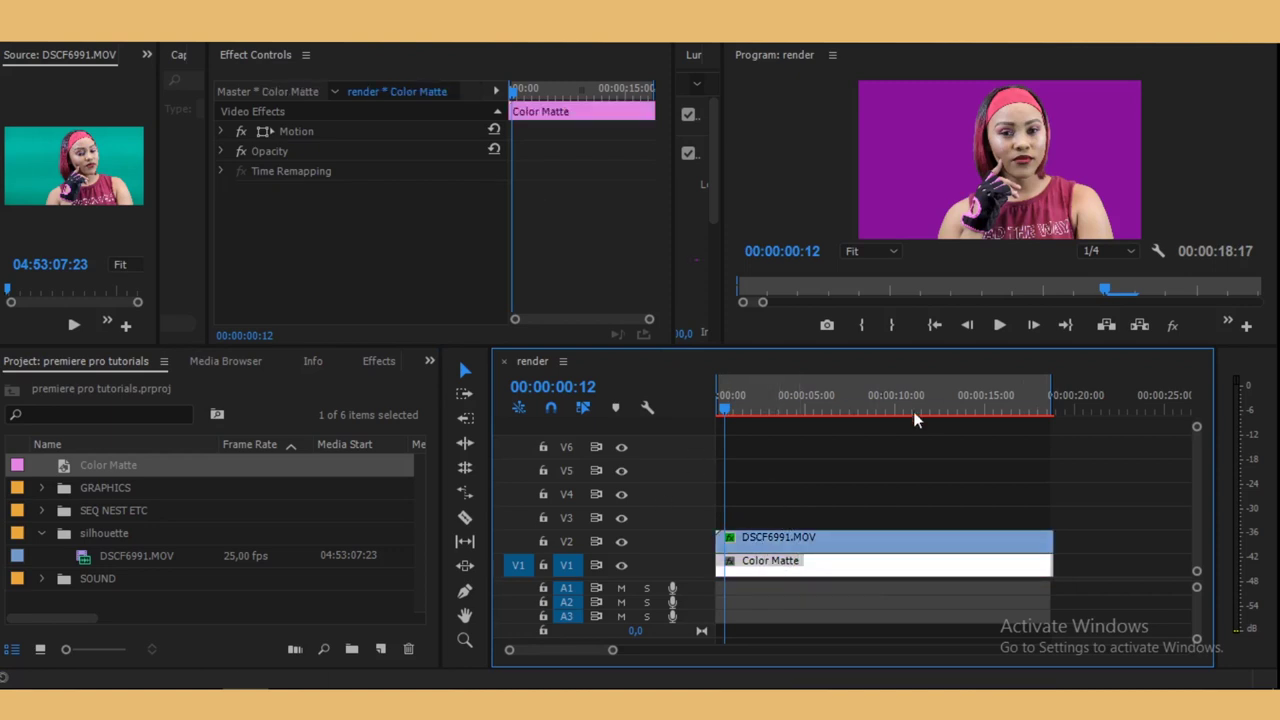
pyautogui.click(789, 544)
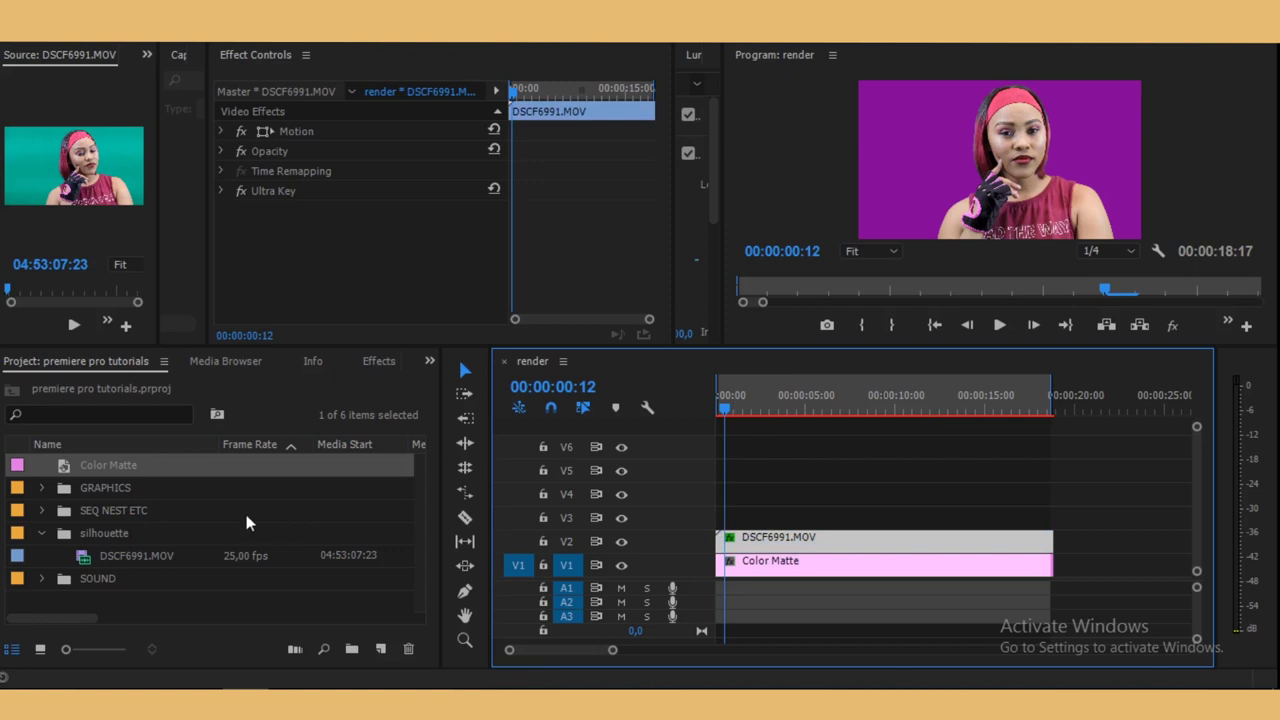
pyautogui.click(428, 364)
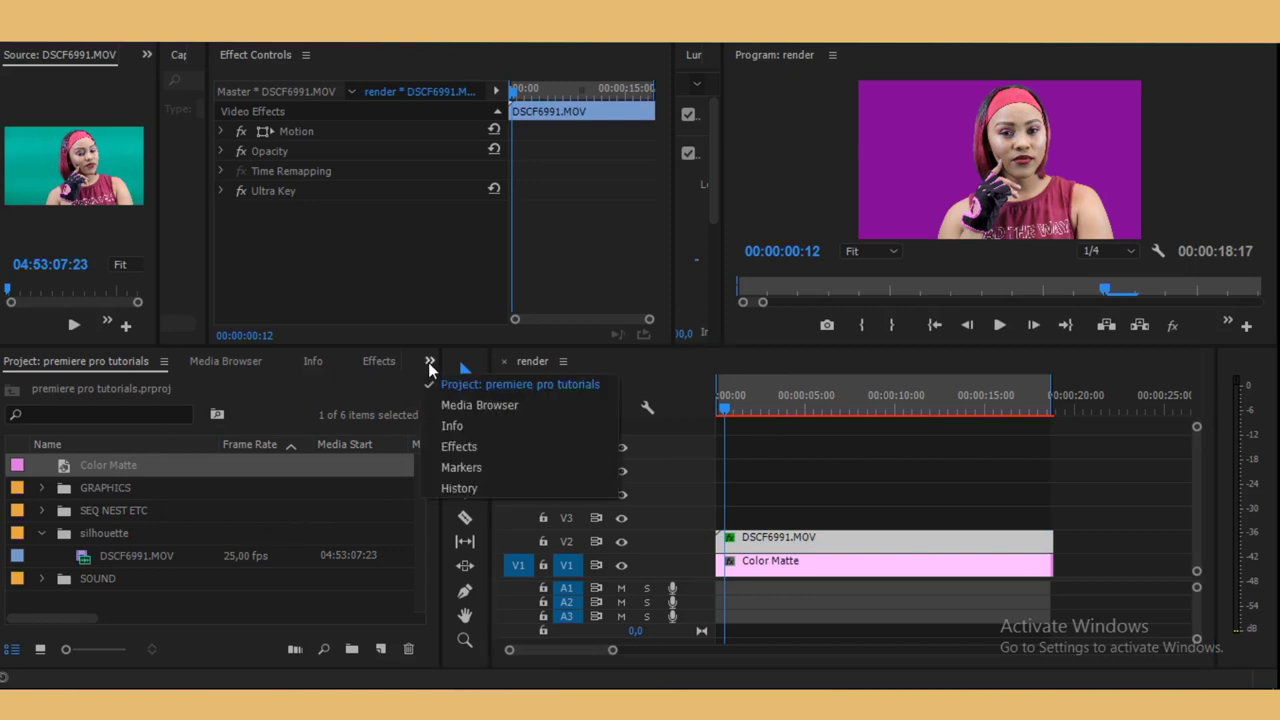
# - Search the effects for 'tint' and apply Tint to DSCF6991.MOV
pyautogui.click(459, 447)
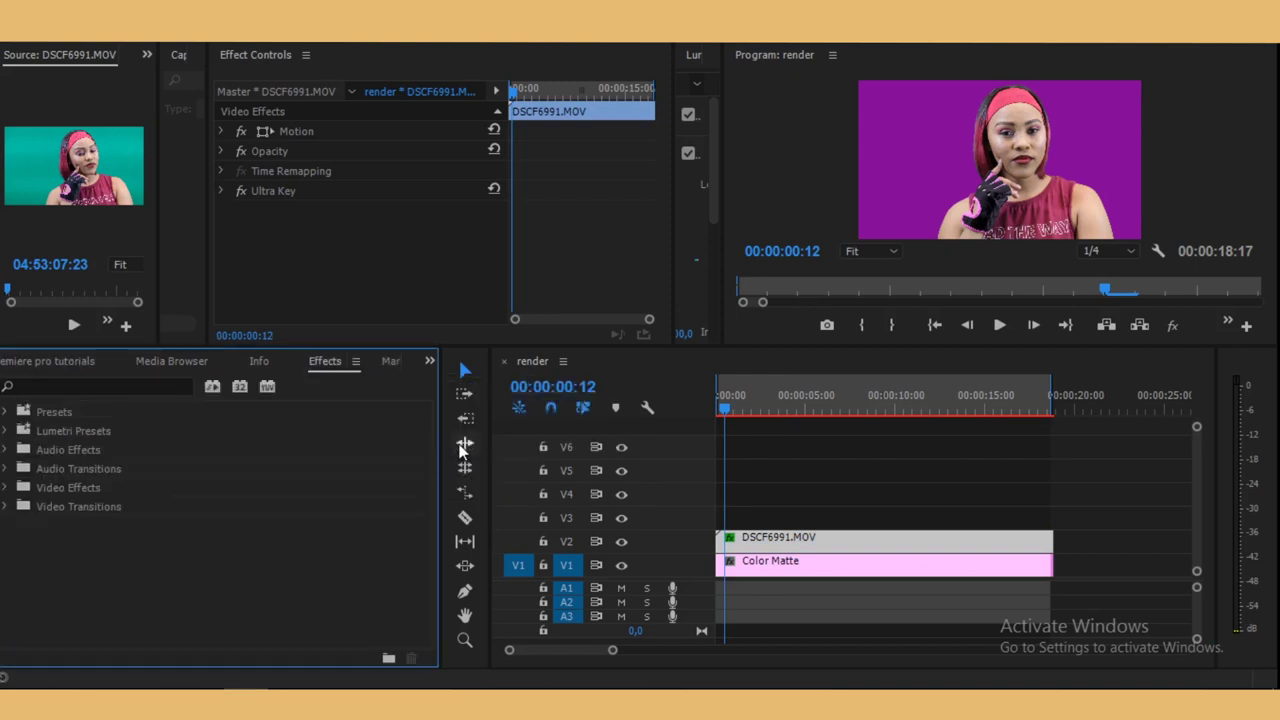
pyautogui.click(27, 385)
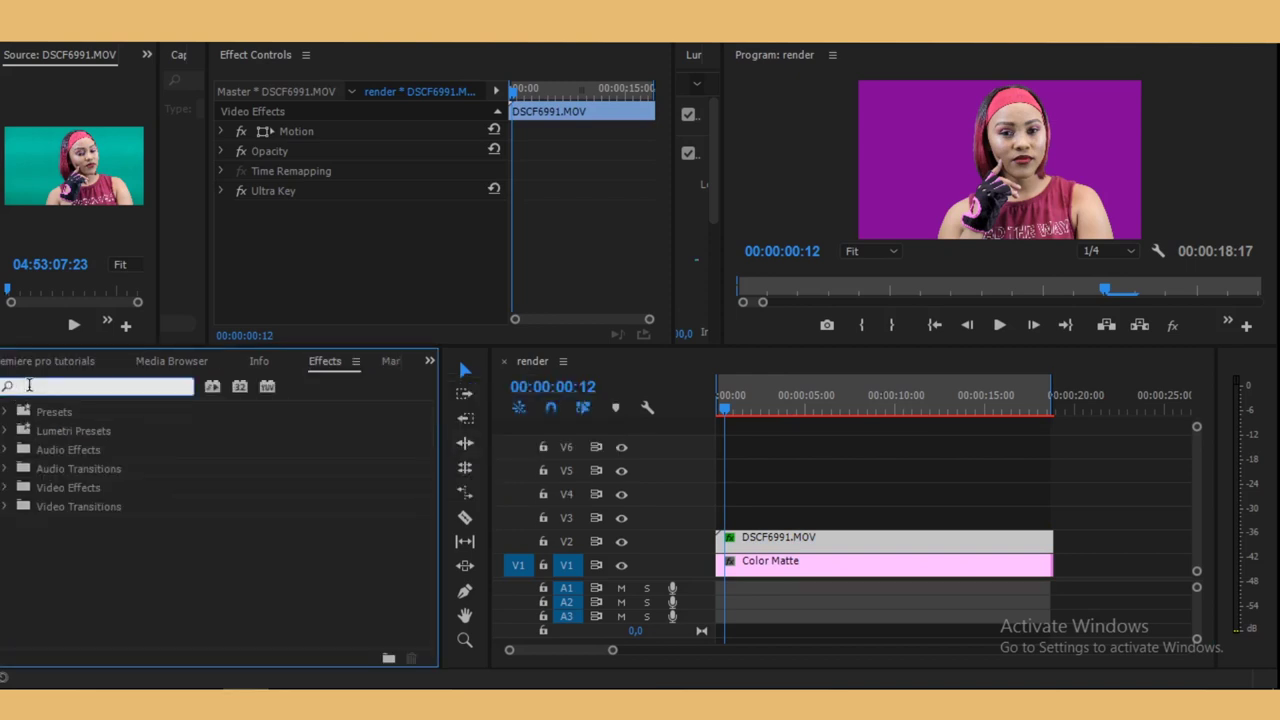
pyautogui.write('tint')
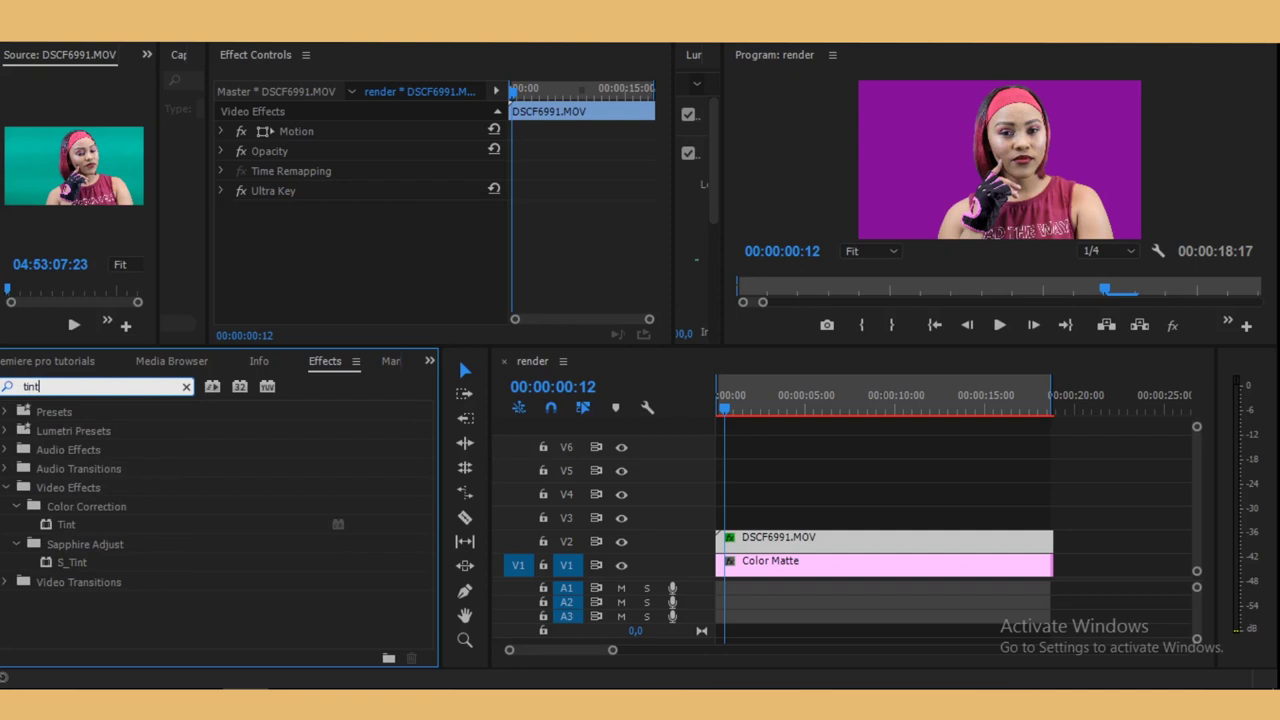
pyautogui.moveTo(59, 527); pyautogui.dragTo(807, 549)
# - Set Tint's Map White To colour to black
pyautogui.click(366, 272)
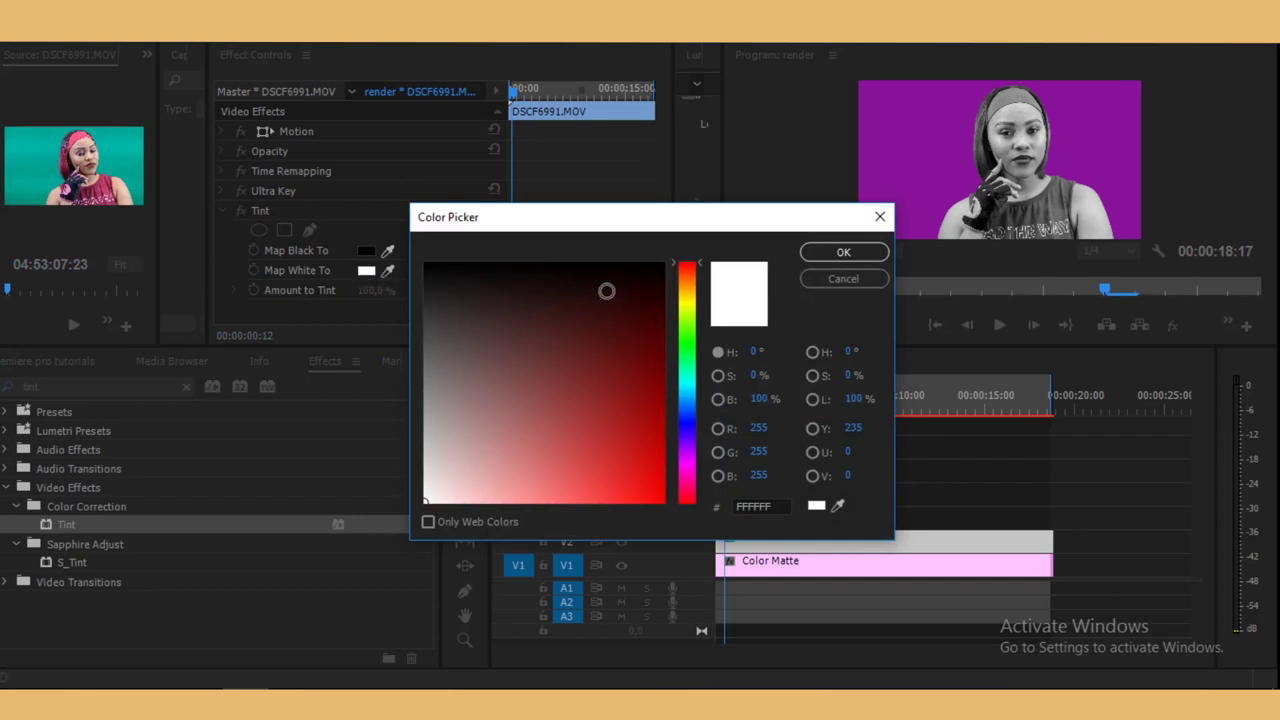
pyautogui.moveTo(607, 291); pyautogui.dragTo(756, 209)
pyautogui.click(828, 257)
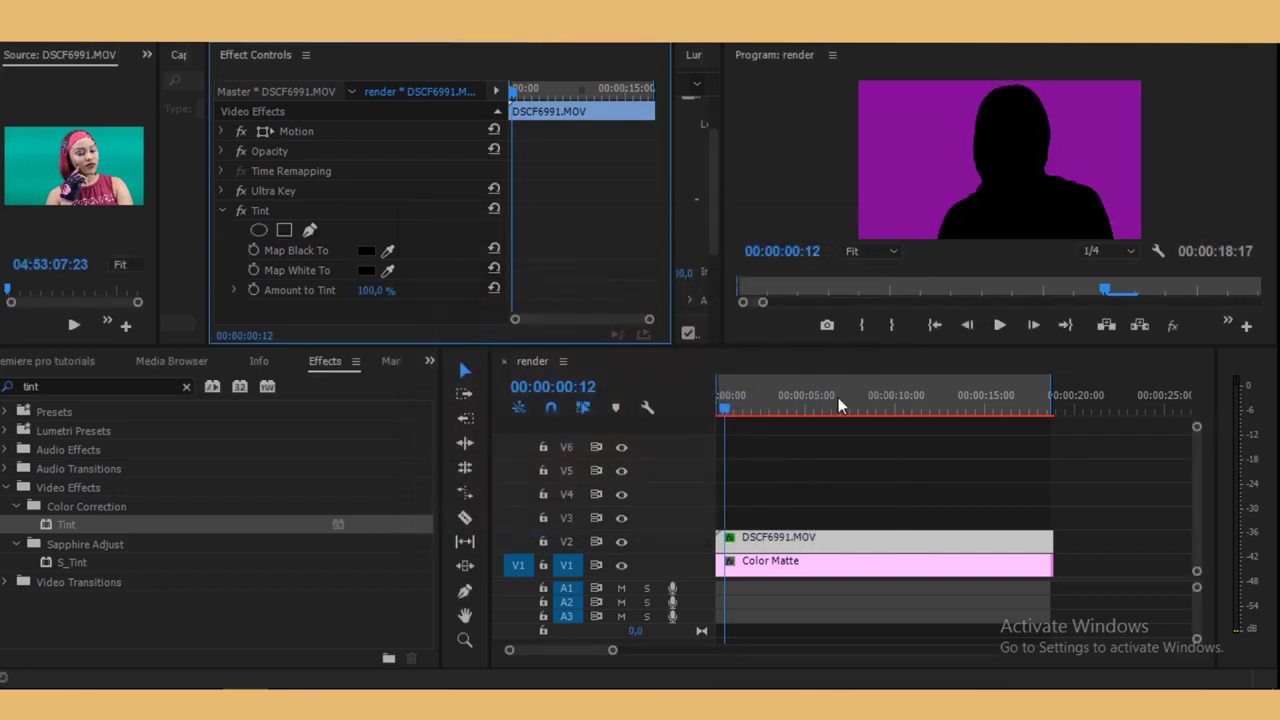
pyautogui.click(998, 325)
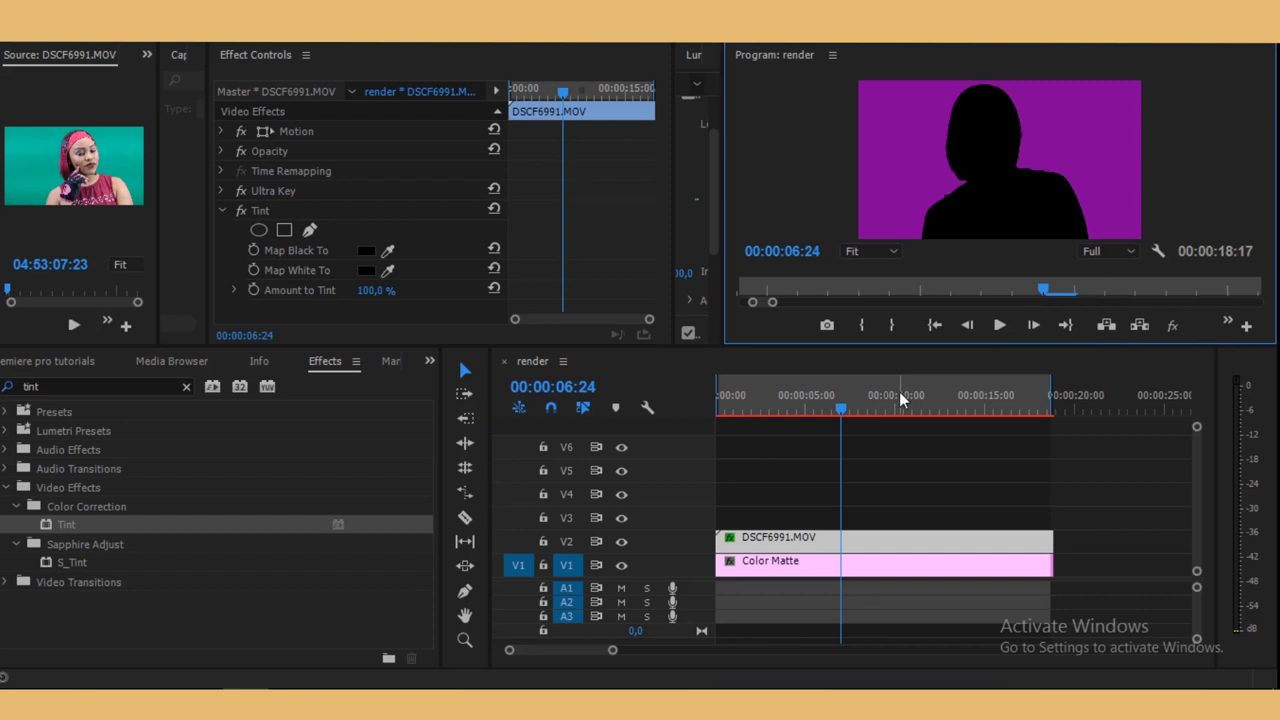
pyautogui.click(845, 425)
pyautogui.press('Home')
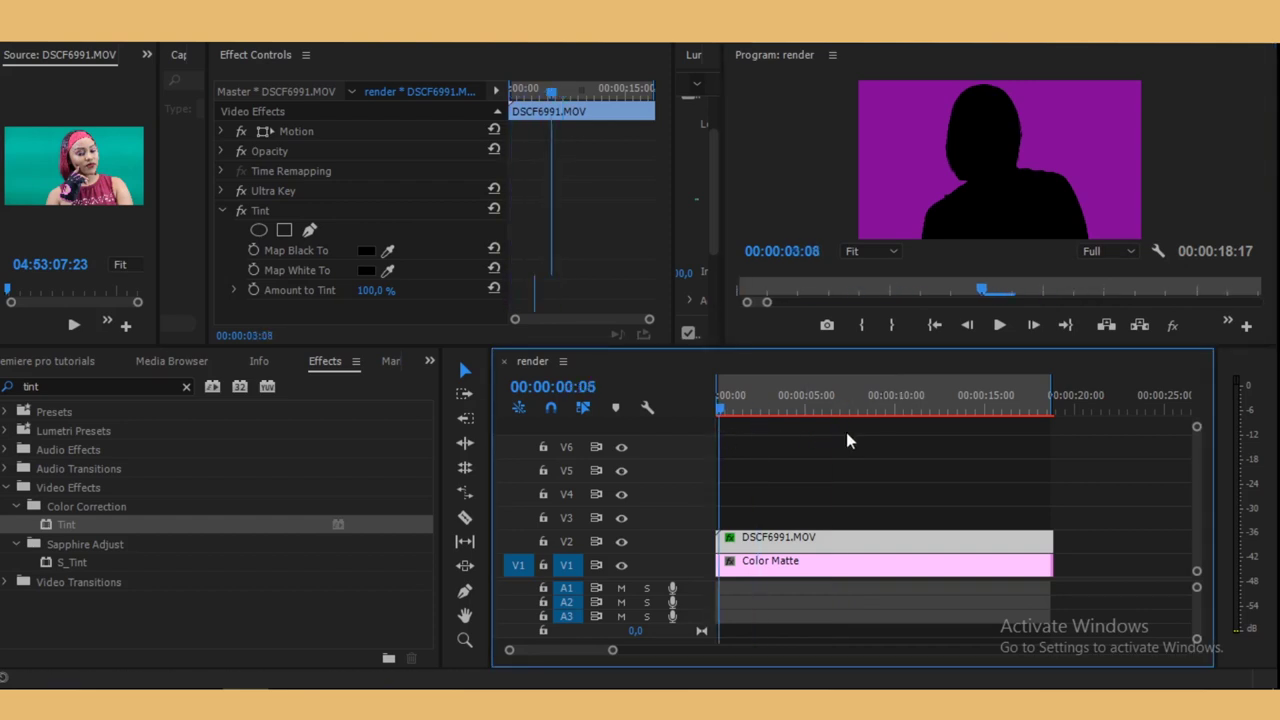
pyautogui.click(880, 432)
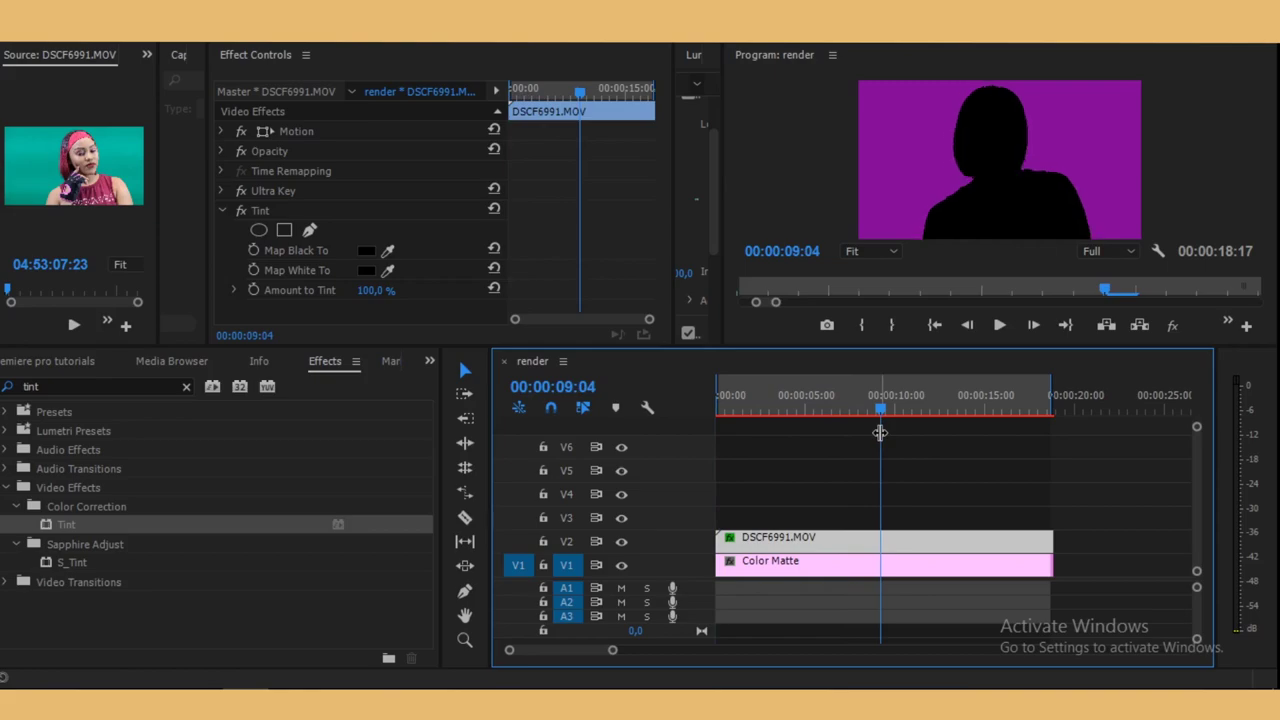